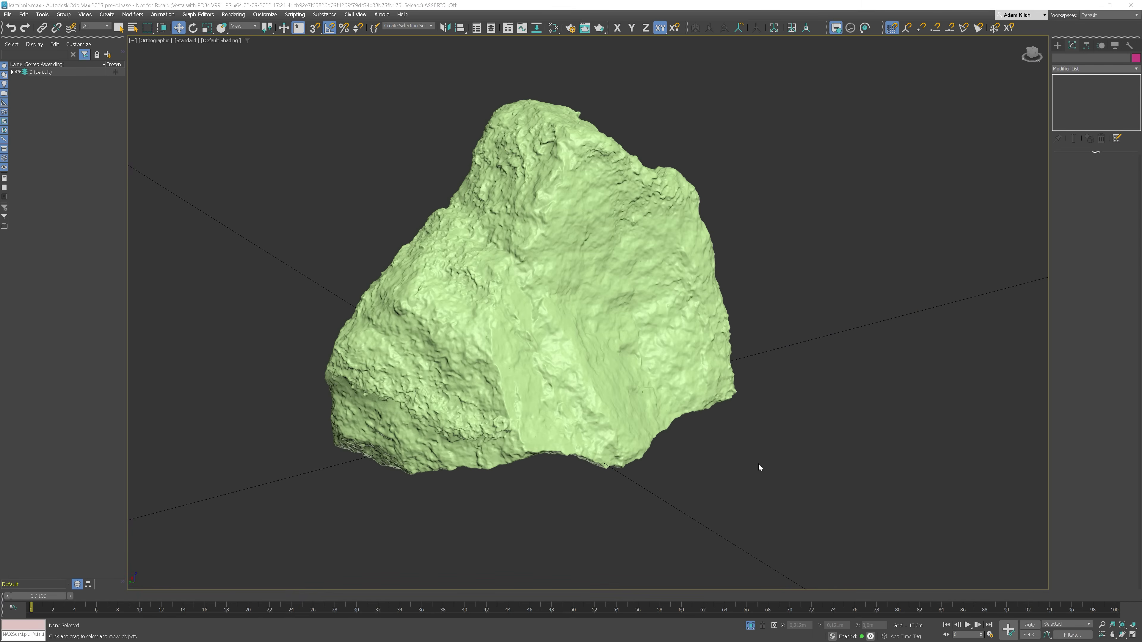
Apply a Retopology modifier to the high-poly rock and compute it with a face count of 5000
click(661, 371)
mouse_move(712, 370)
alt+middle_down()
mouse_move(689, 367)
mouse_move(711, 367)
alt+middle_up()
click(1136, 69)
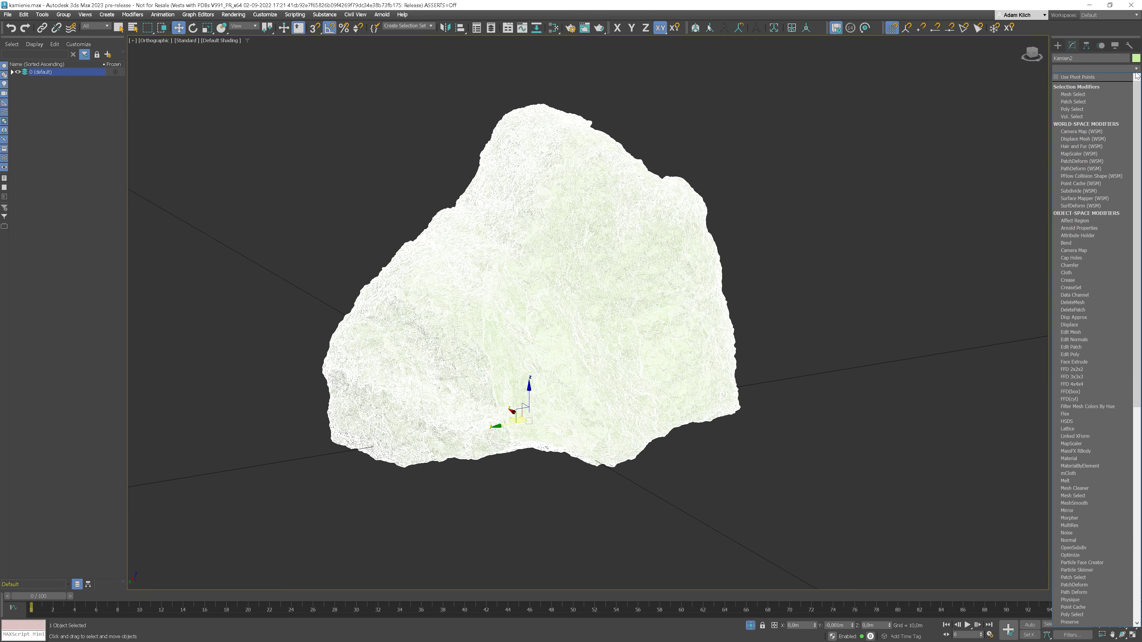
text(ret)
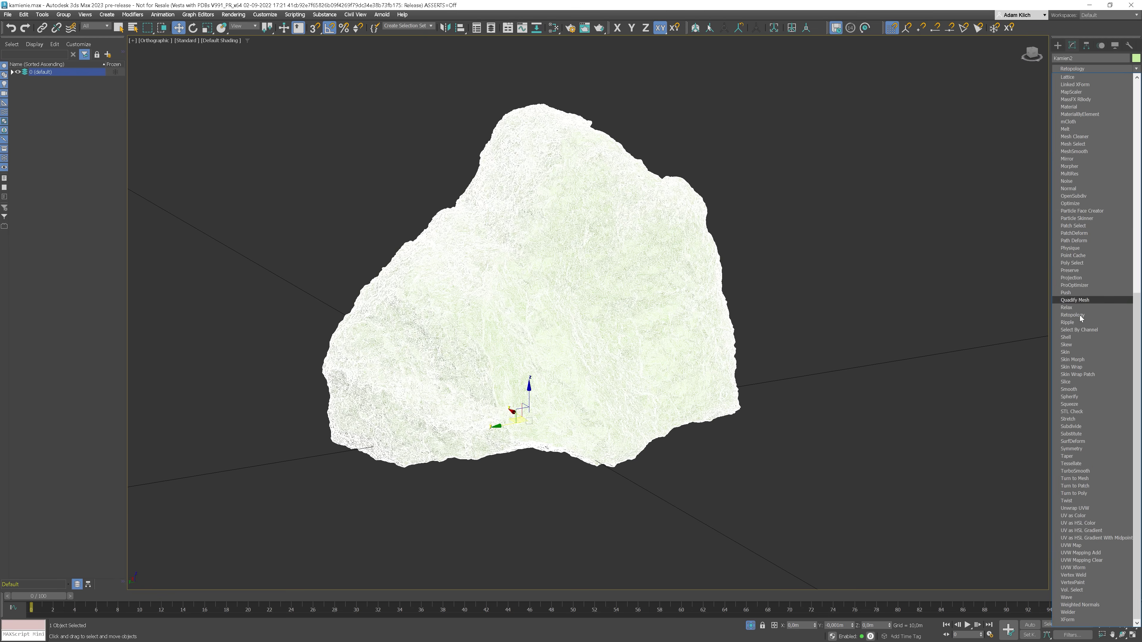
click(1073, 315)
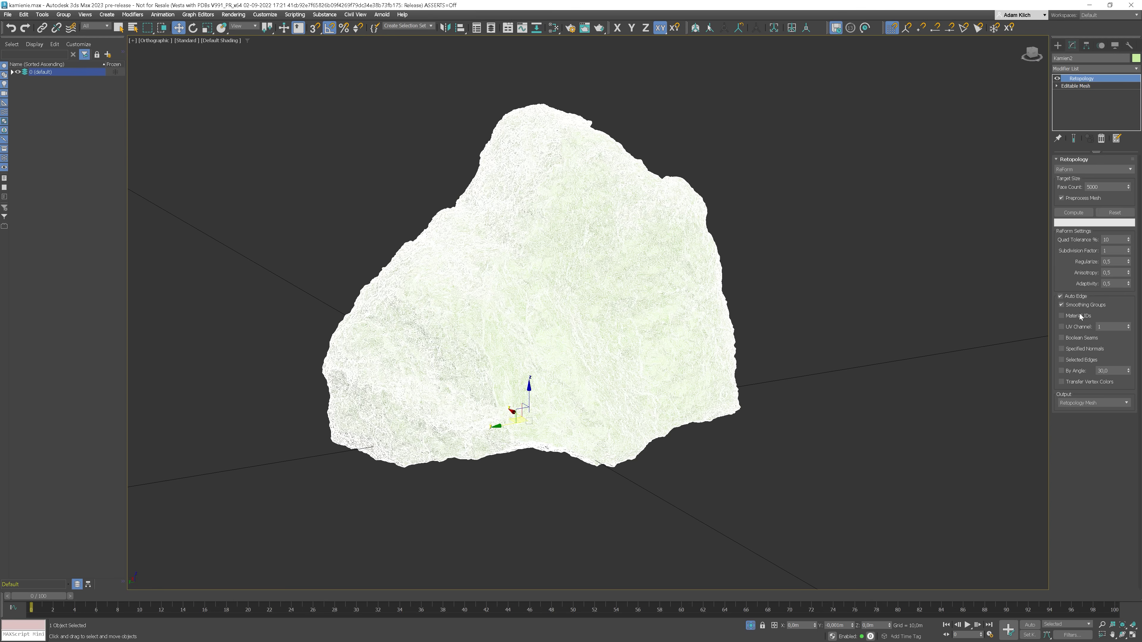
click(1080, 213)
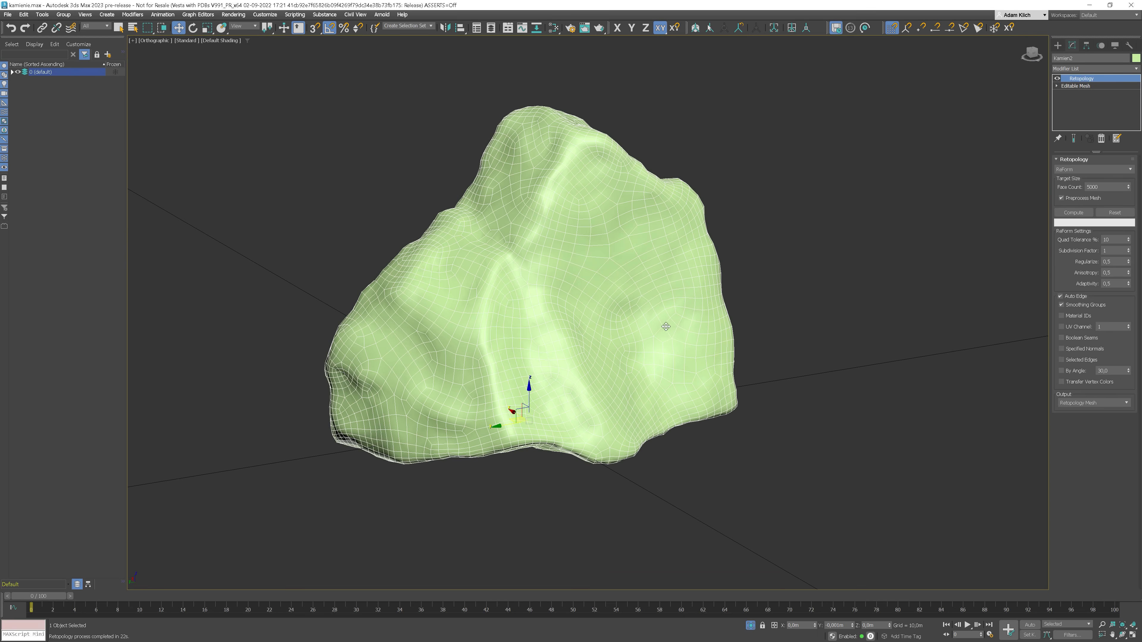
Recompute the rock's retopology with a face count of 20000 and compare the result with the original mesh
mouse_move(599, 325)
alt+middle_down()
mouse_move(696, 312)
mouse_move(645, 327)
mouse_move(518, 313)
mouse_move(608, 324)
alt+middle_up()
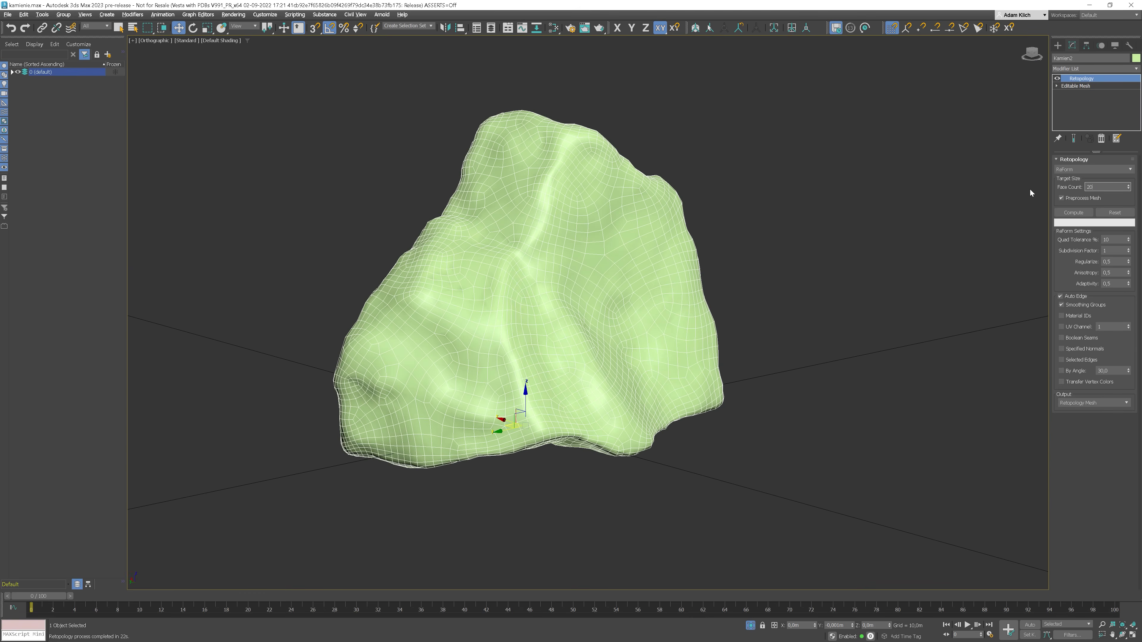
click(1082, 211)
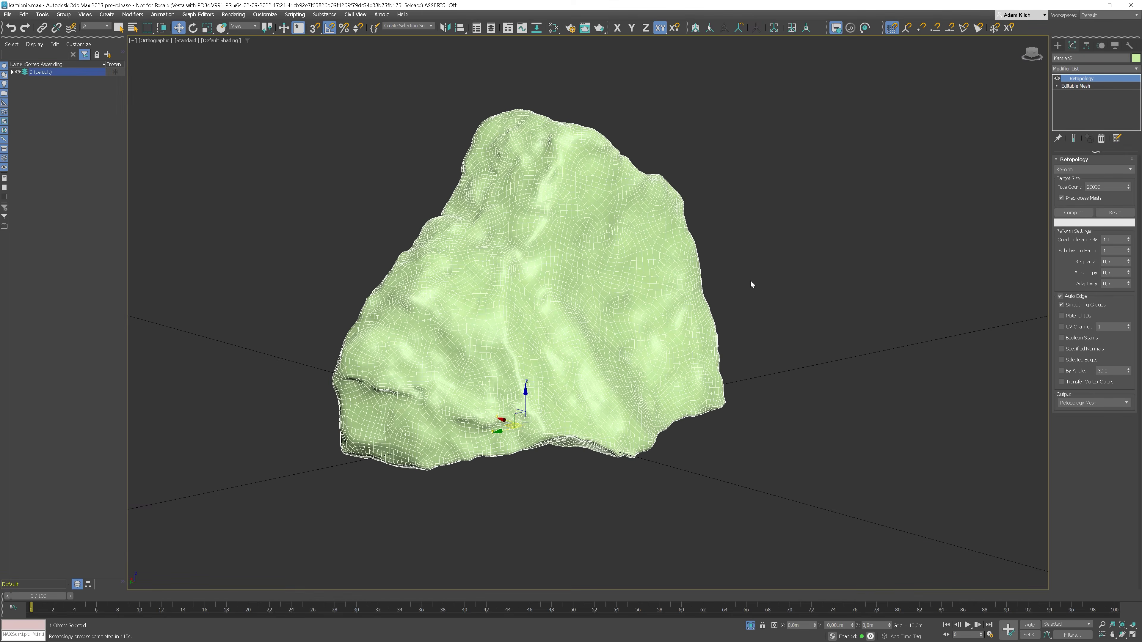
alt+middle_drag(750, 285, 904, 337)
click(1058, 79)
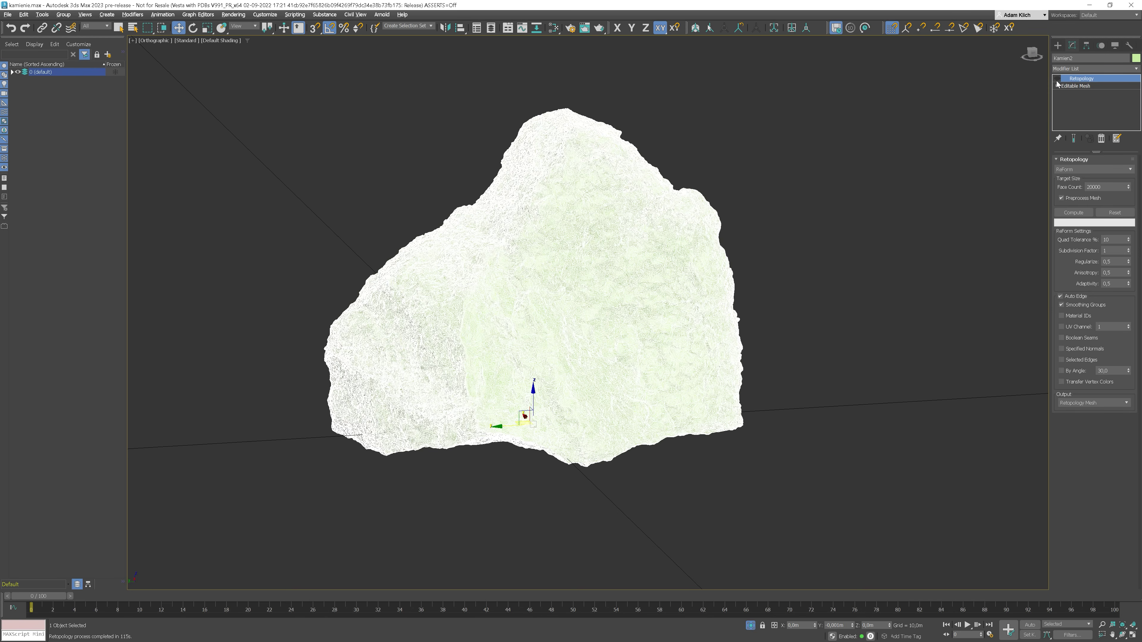
click(1058, 79)
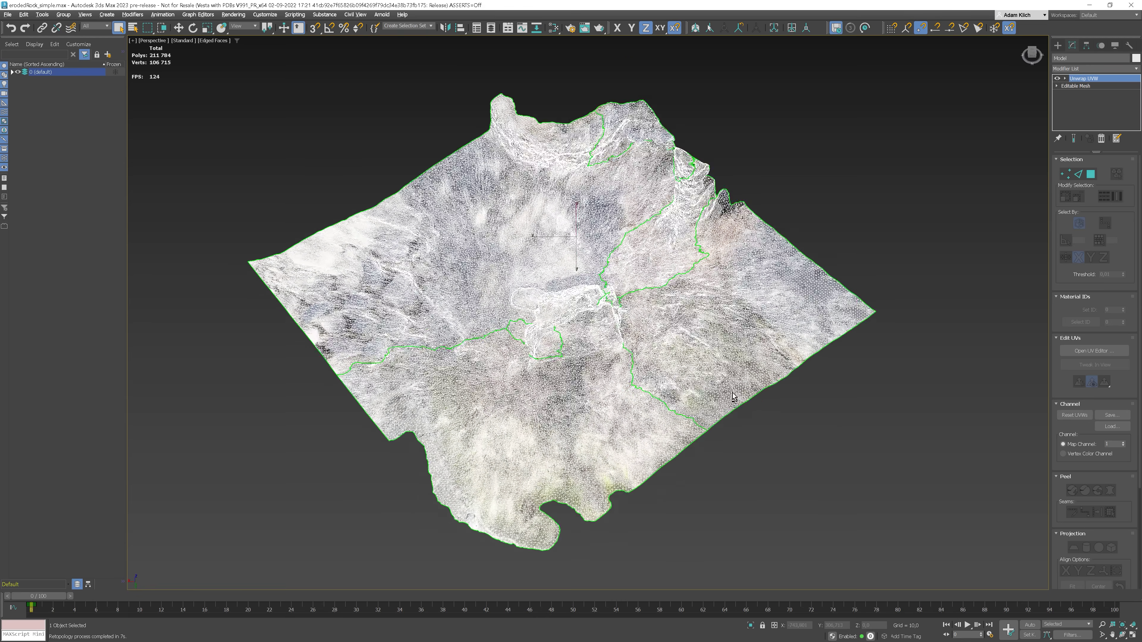
Examine the existing UV layout of the textured terrain scan without the edge overlay
alt+middle_drag(732, 396, 732, 374)
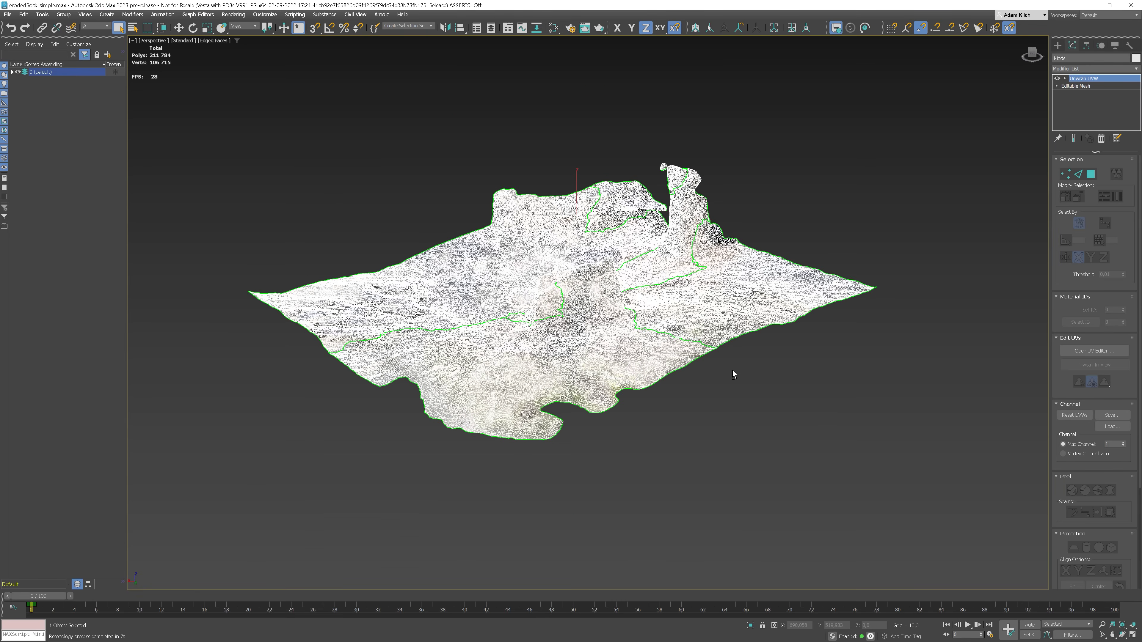
key(F4)
click(1079, 351)
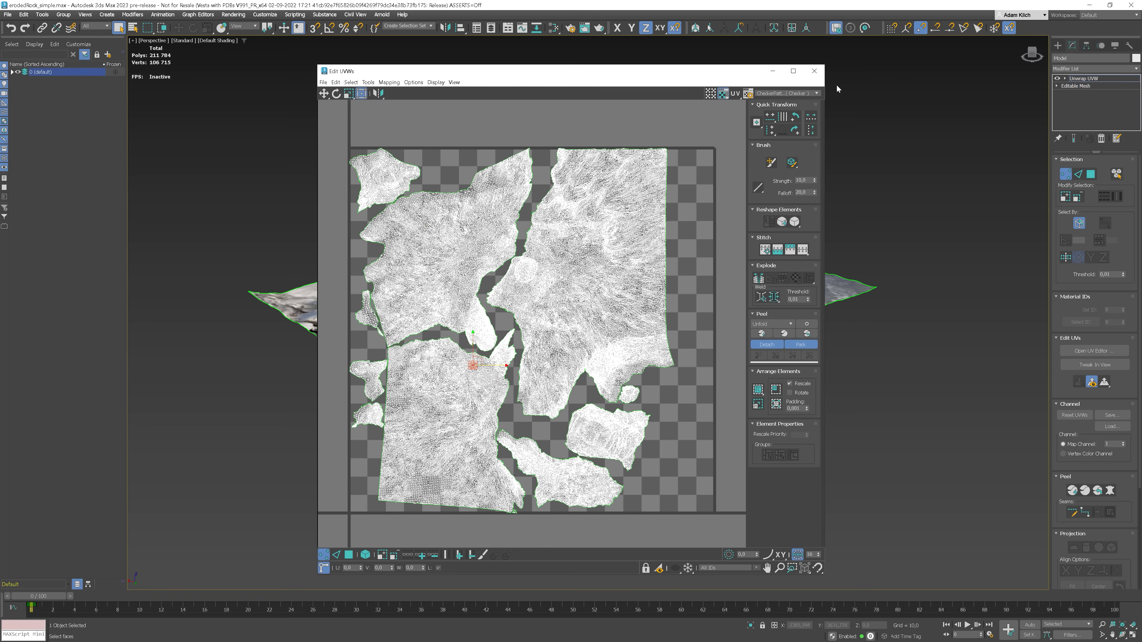
click(814, 71)
Add a Retopology modifier above the terrain scan's Unwrap UVW and compute it with 5000 faces, keeping Auto Edge enabled
click(1136, 68)
scroll(1091, 306, down, 5)
click(1091, 308)
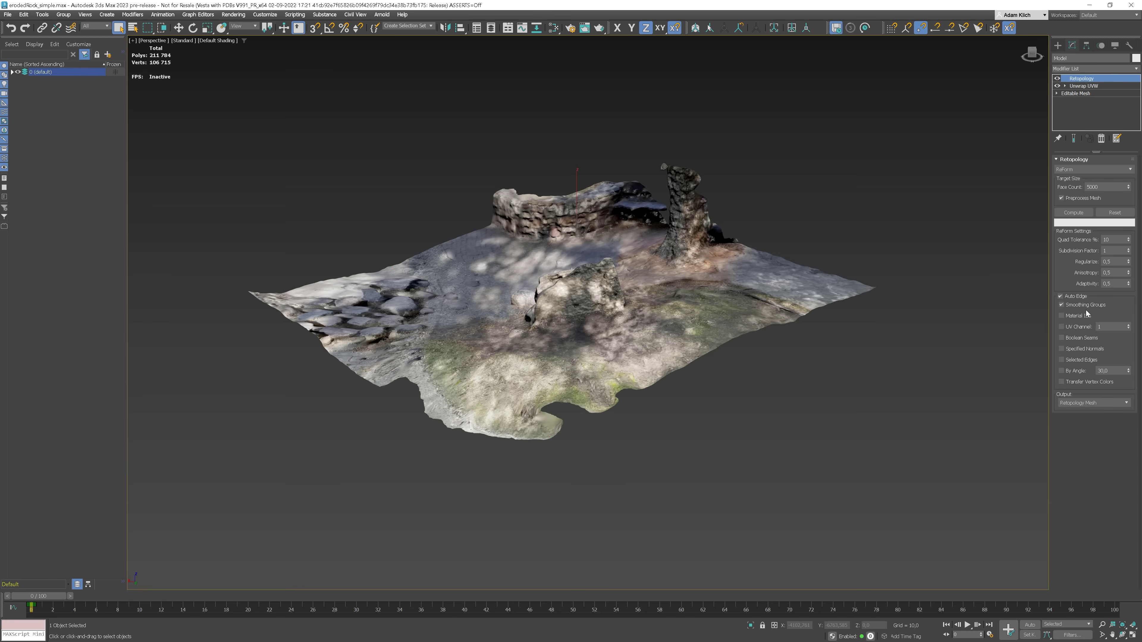
click(1061, 296)
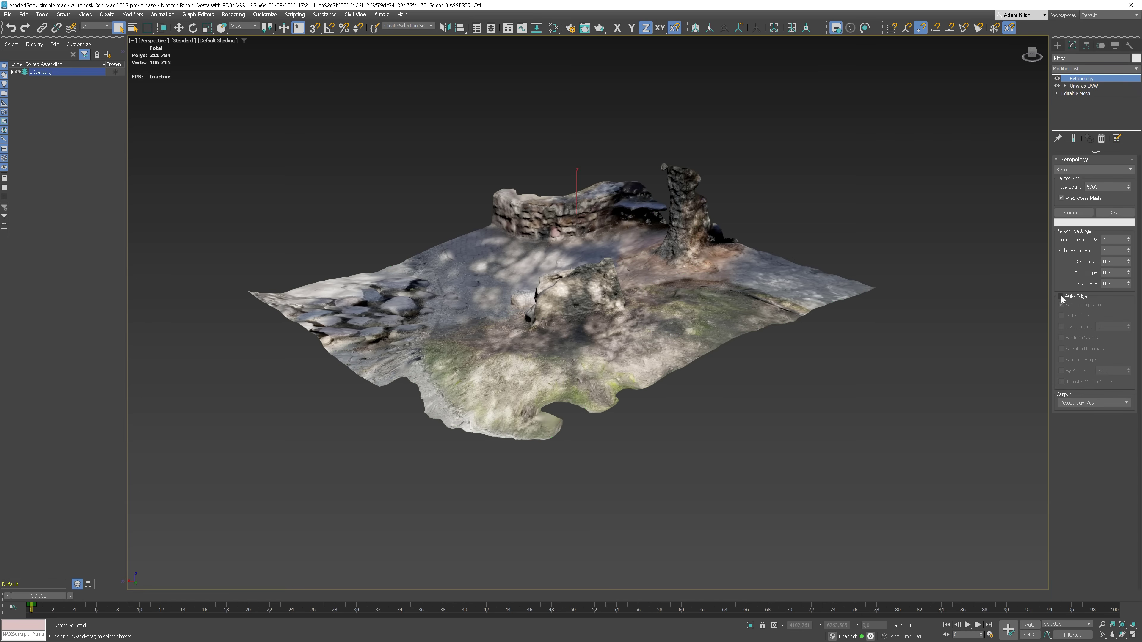
click(1062, 297)
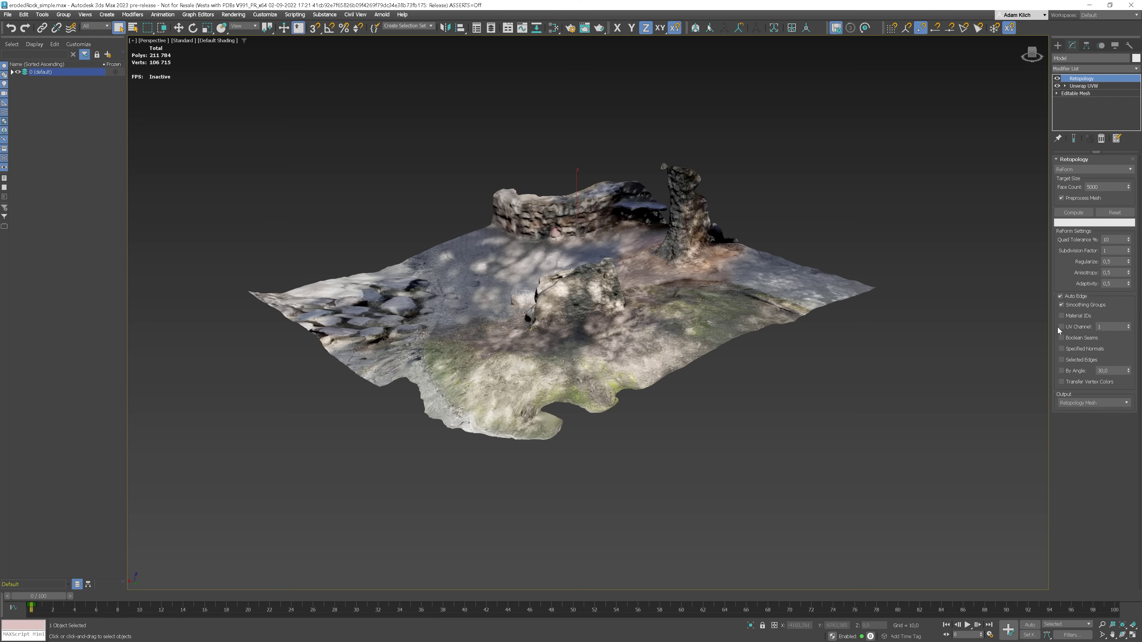
click(1075, 213)
Show the retopologized terrain's edges, add an Unwrap UVW modifier on top, and compare its UV layout with the original one
mouse_move(830, 266)
alt+middle_down()
mouse_move(742, 274)
mouse_move(784, 317)
alt+middle_up()
key(F4)
click(1094, 68)
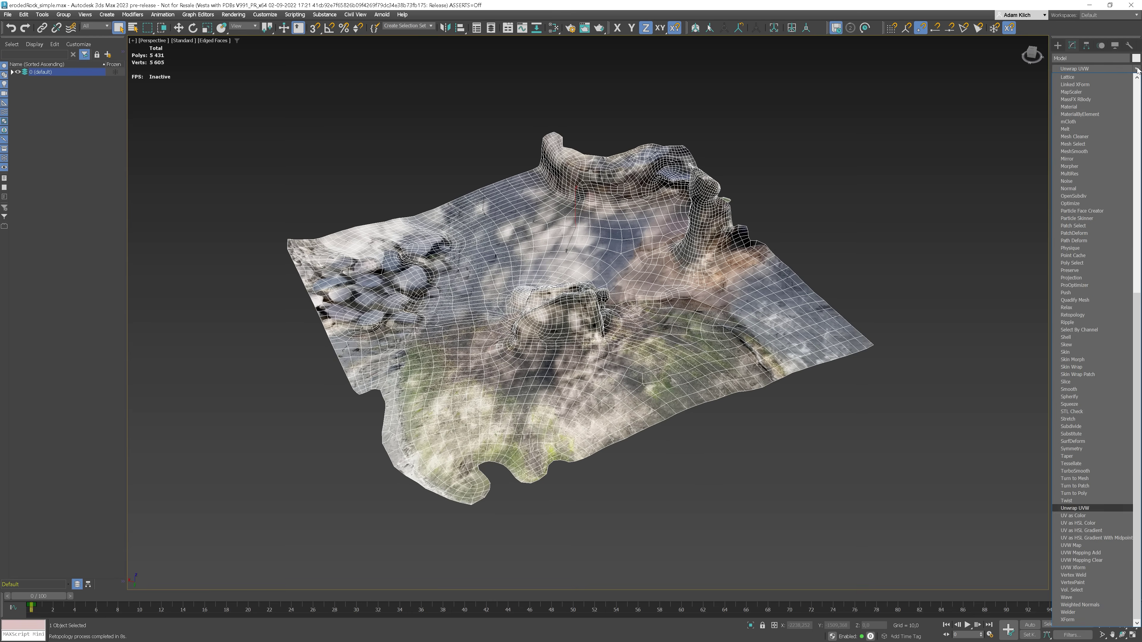
click(1087, 448)
click(1088, 350)
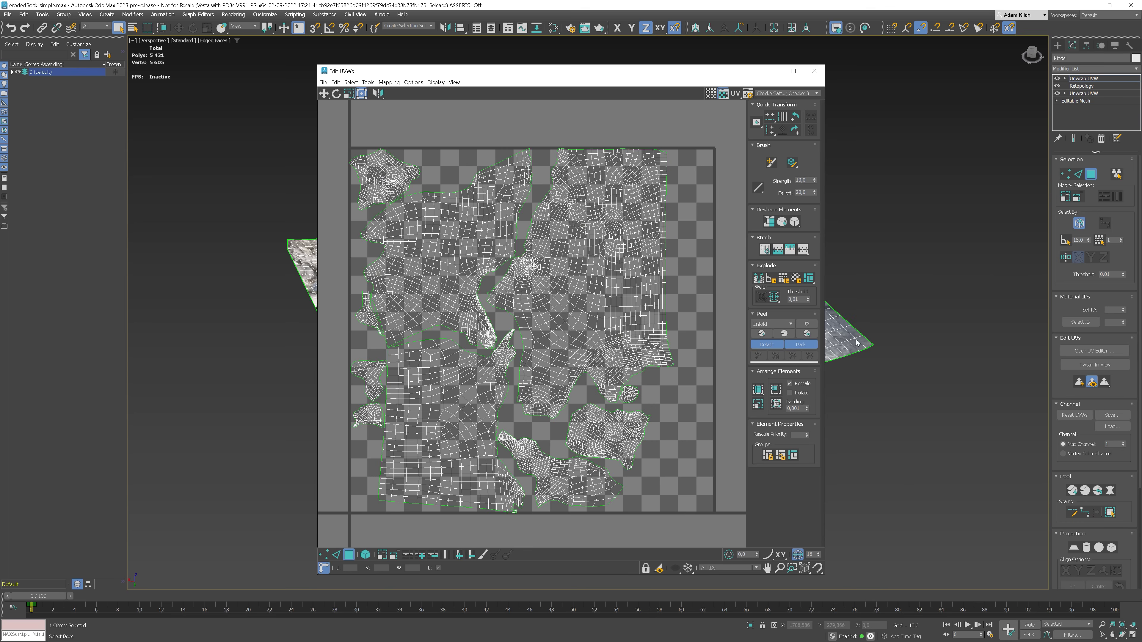
click(1084, 94)
click(1091, 351)
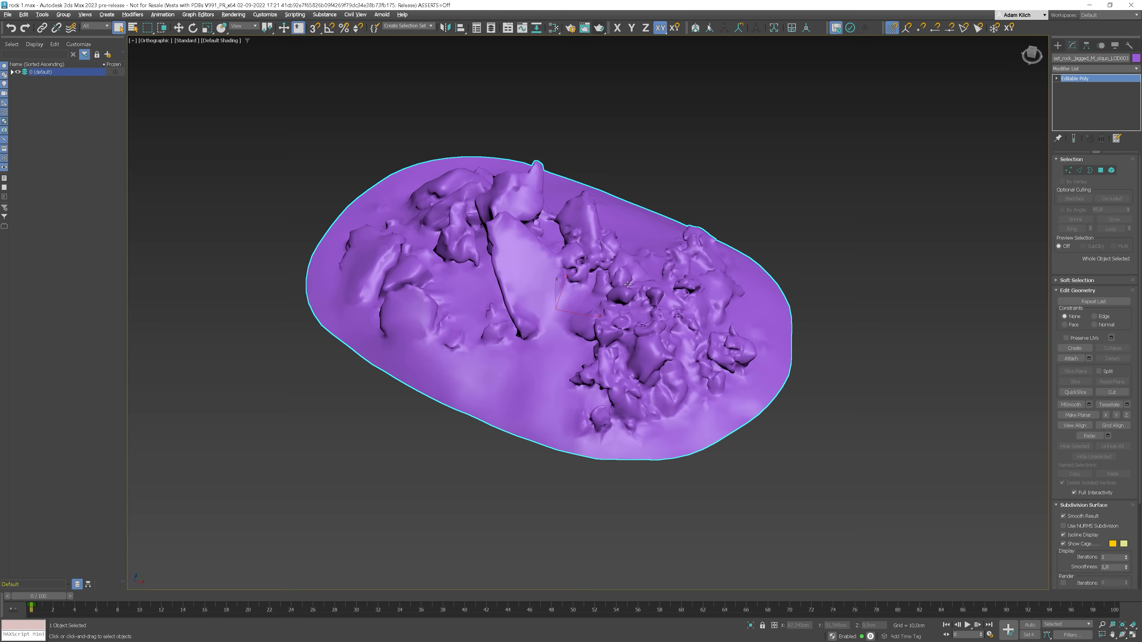
Enter polygon editing on the purple rock mesh and select a rectangular region across the overhanging slab with Backface culling
mouse_move(627, 285)
alt+middle_down()
mouse_move(706, 258)
mouse_move(714, 275)
mouse_move(632, 289)
alt+middle_up()
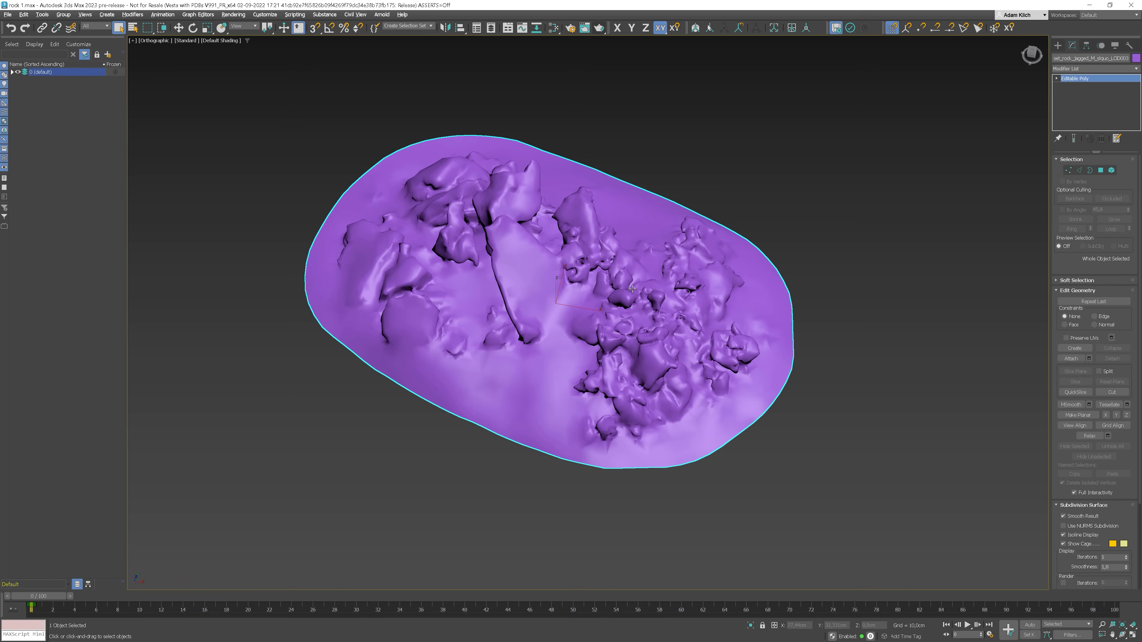
click(1101, 172)
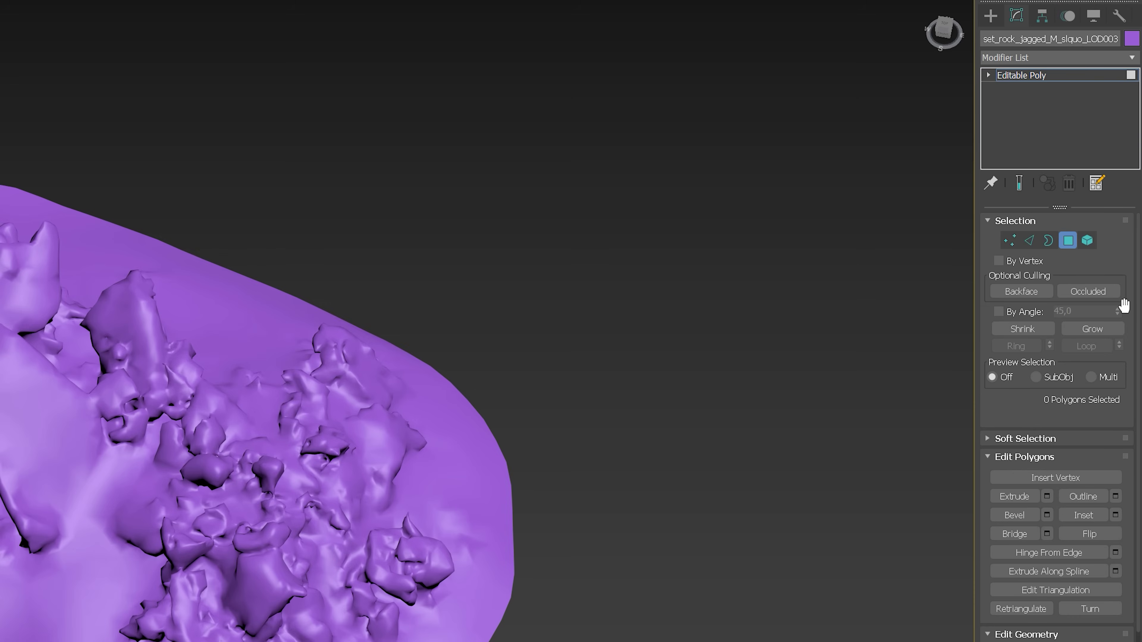
click(1089, 293)
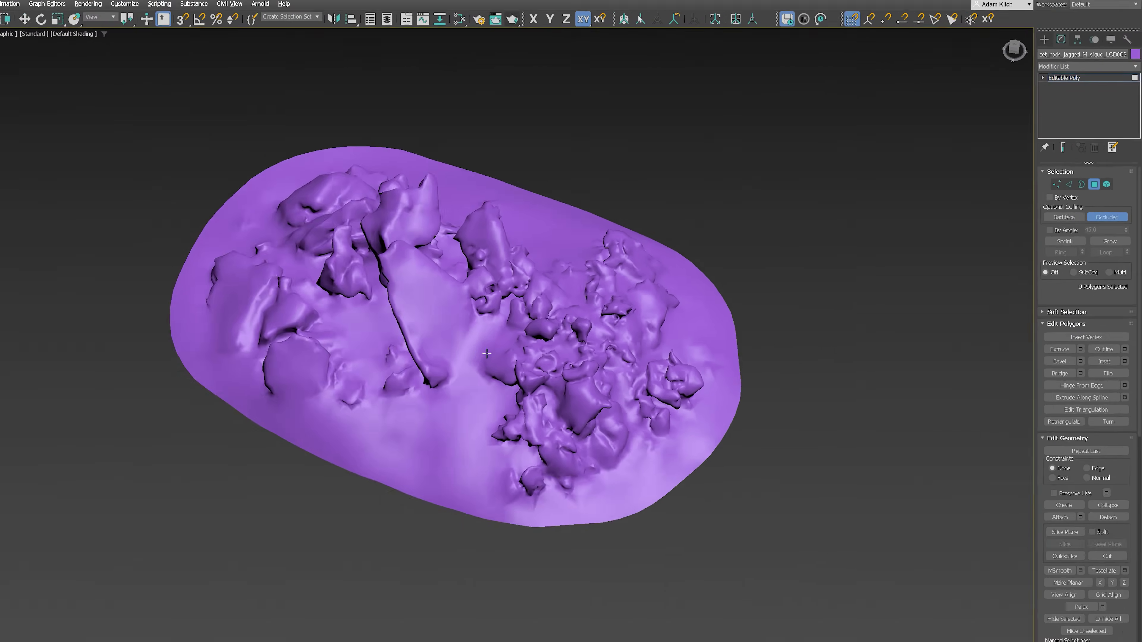
alt+middle_drag(97, 479, 178, 504)
scroll(606, 317, up, 10)
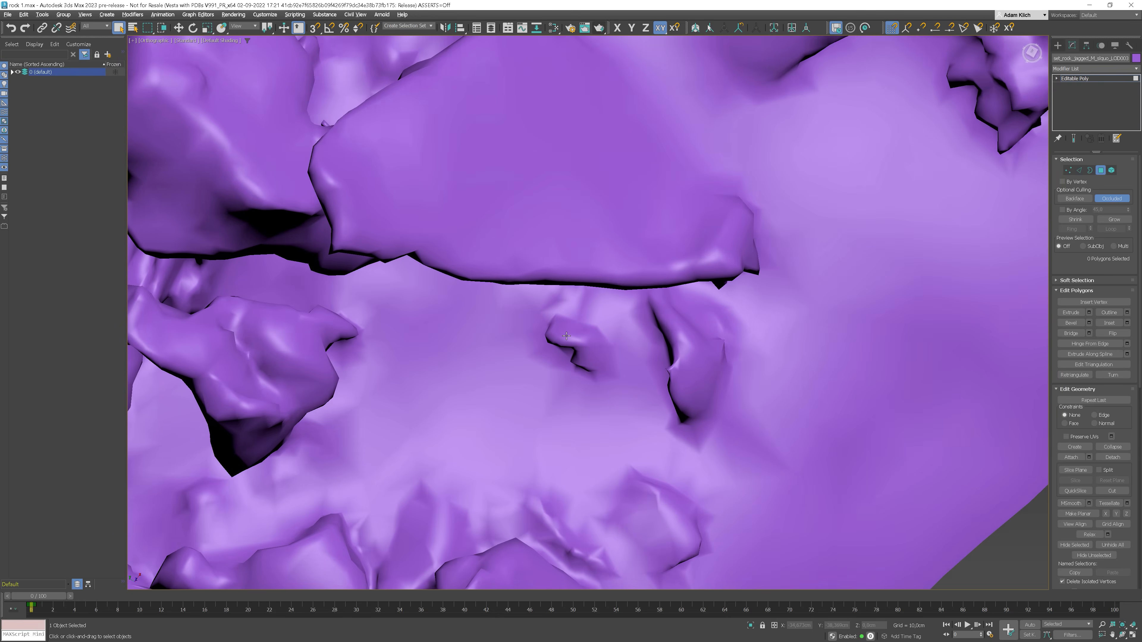
click(541, 333)
alt+middle_drag(459, 209, 606, 229)
click(1073, 200)
alt+middle_drag(534, 334, 511, 353)
drag(564, 376, 450, 217)
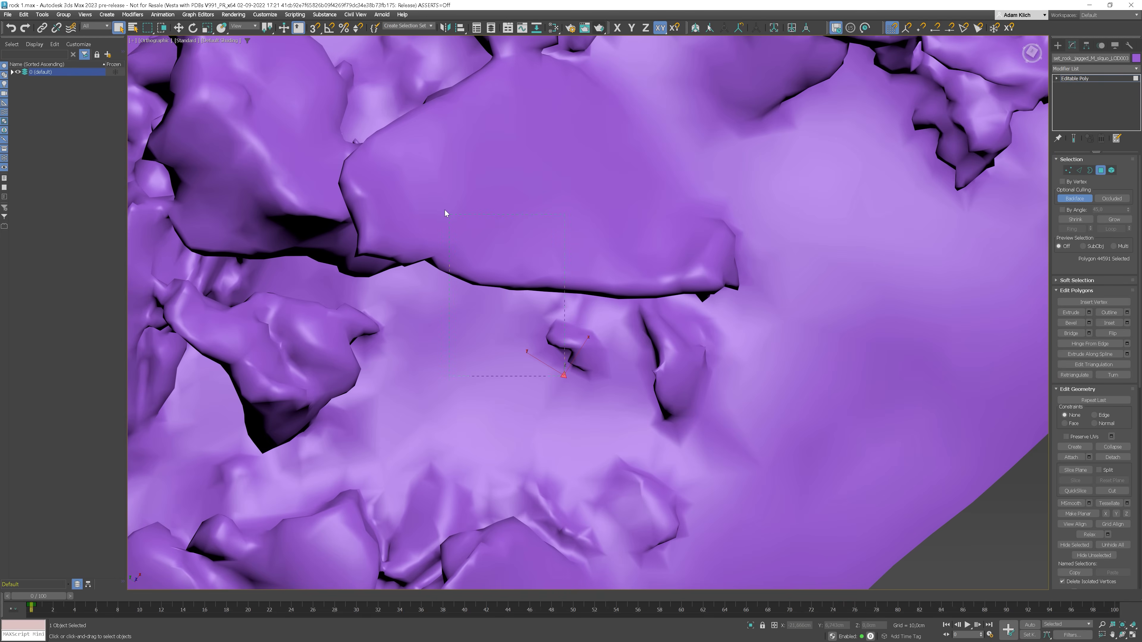
alt+middle_drag(482, 242, 492, 266)
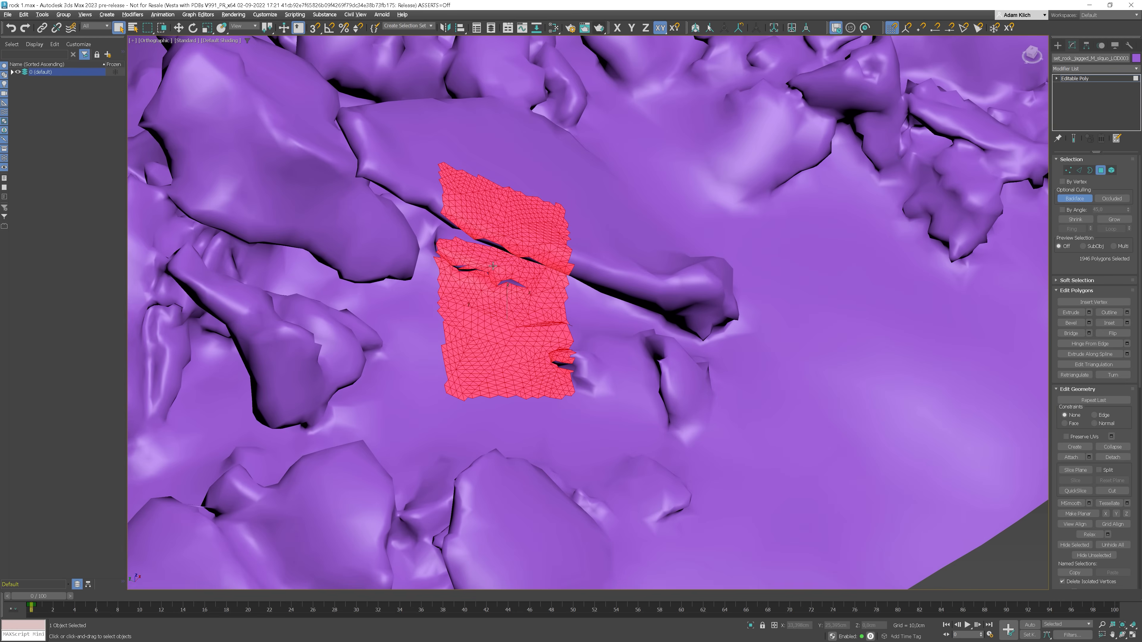
Switch the selection culling to Occluded and select a rectangular polygon region around the overhanging slab's lower edge
click(1115, 202)
alt+middle_drag(580, 344, 565, 378)
drag(448, 215, 442, 206)
alt+middle_drag(551, 279, 556, 341)
key(ctrl+z)
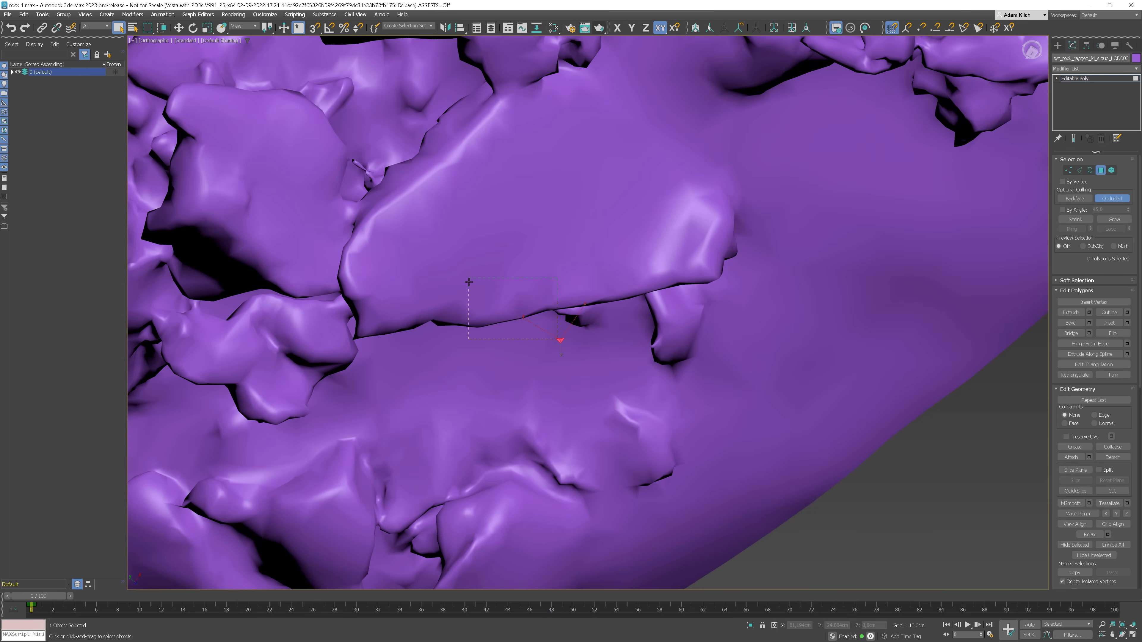
drag(469, 282, 469, 282)
Select all polygons visible from above across the whole rock mesh using Occluded culling
scroll(702, 248, down, 10)
alt+middle_drag(701, 248, 644, 303)
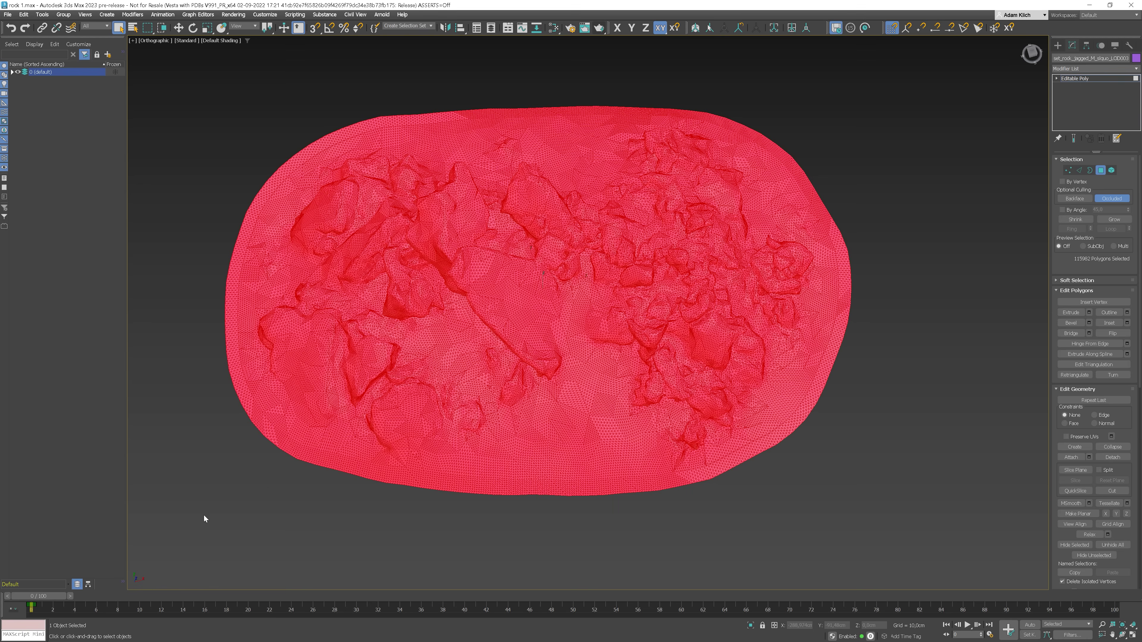
alt+middle_drag(519, 448, 530, 422)
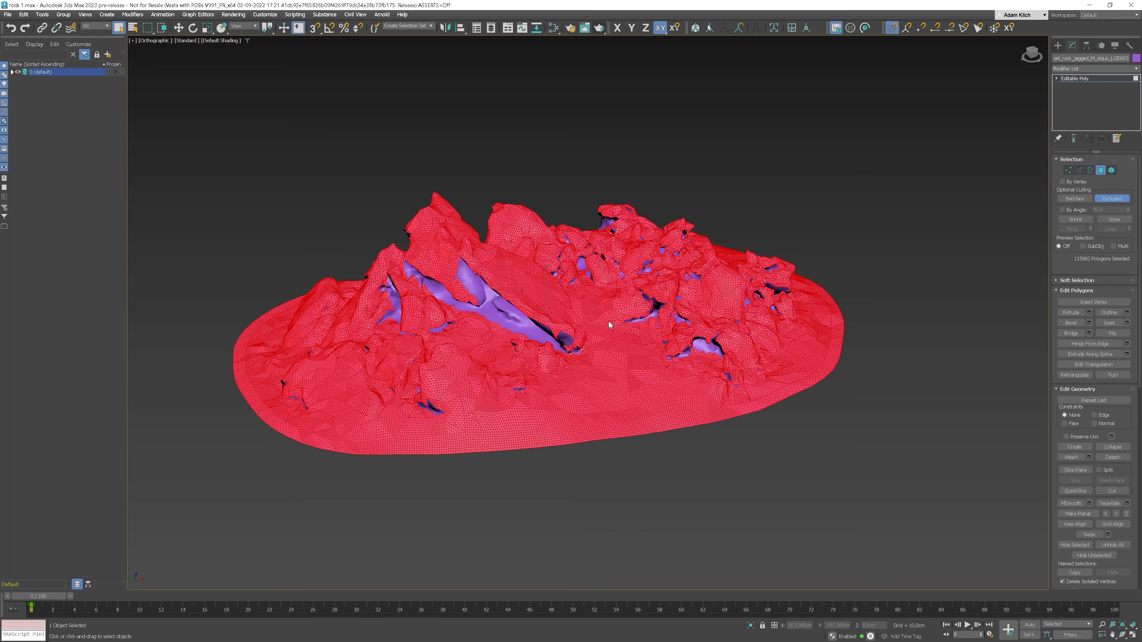
key(4)
key(w)
mouse_move(565, 344)
mouse_down()
mouse_move(947, 229)
mouse_move(1043, 227)
mouse_up()
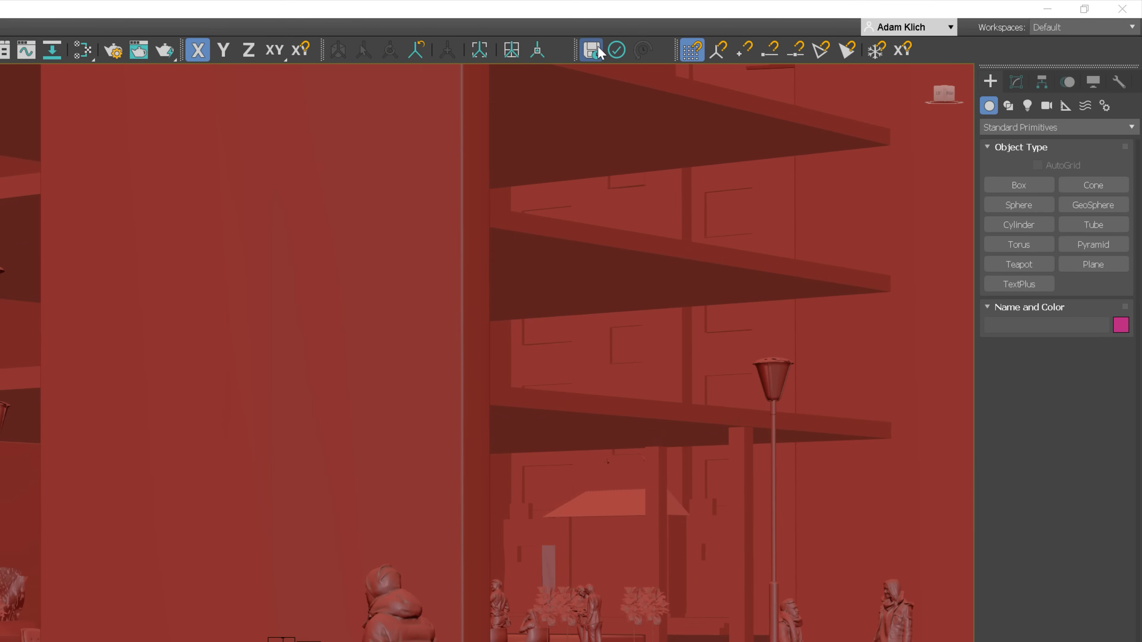
Select the walking figure in the foreground of the street scene and move it along the ground
click(596, 50)
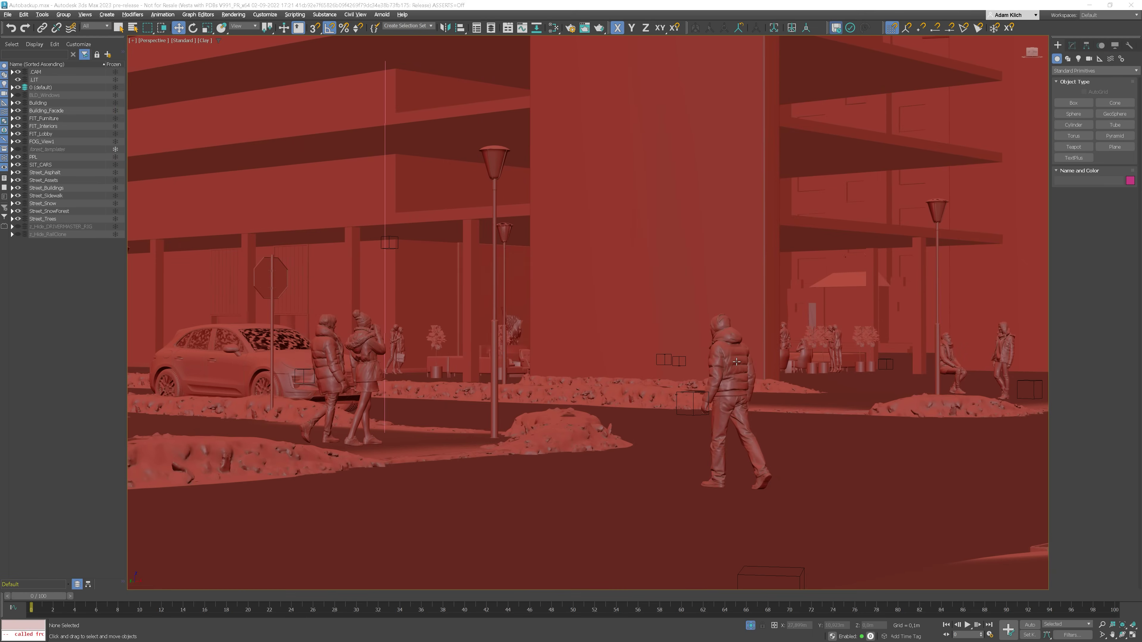
click(736, 362)
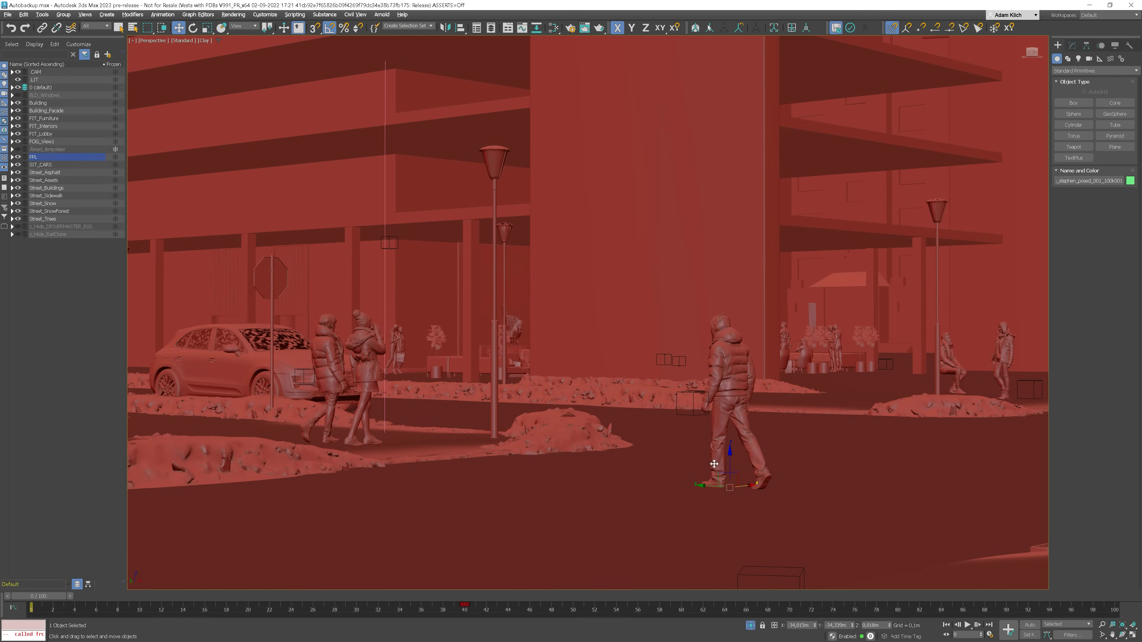
drag(712, 489, 768, 502)
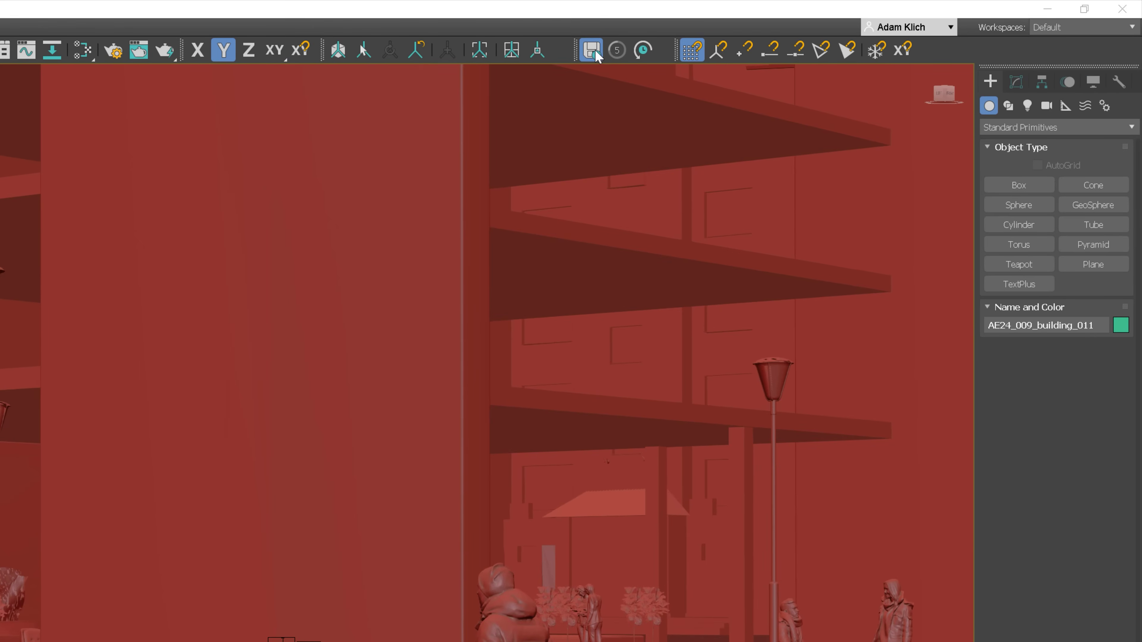
Enable Compress on Autobackup in the file preferences
click(595, 51)
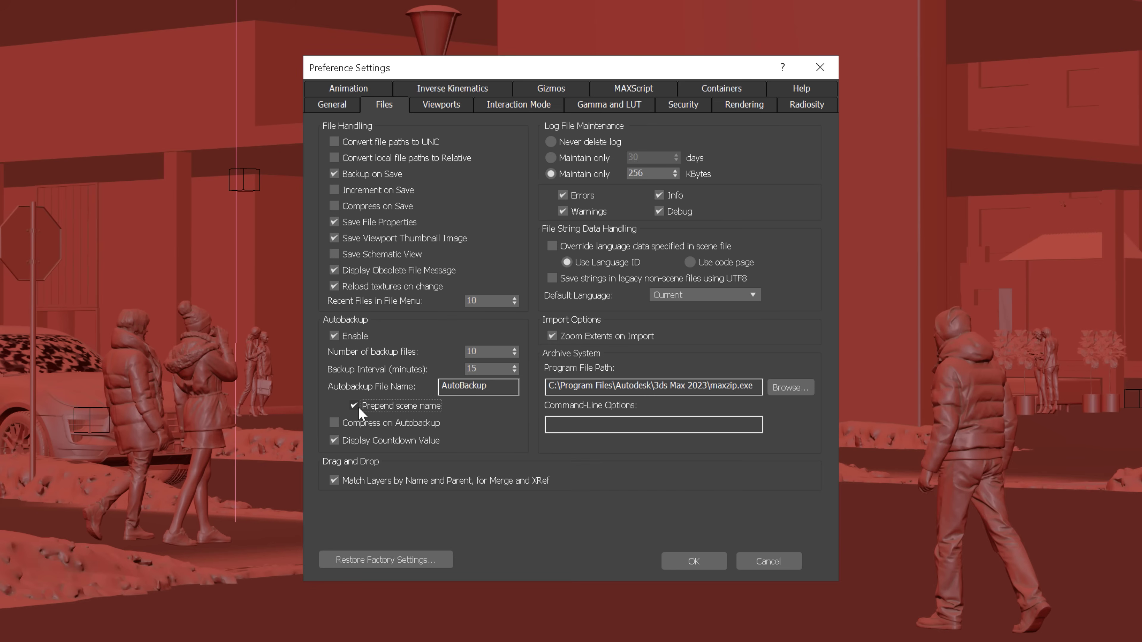
click(335, 423)
click(461, 445)
click(445, 434)
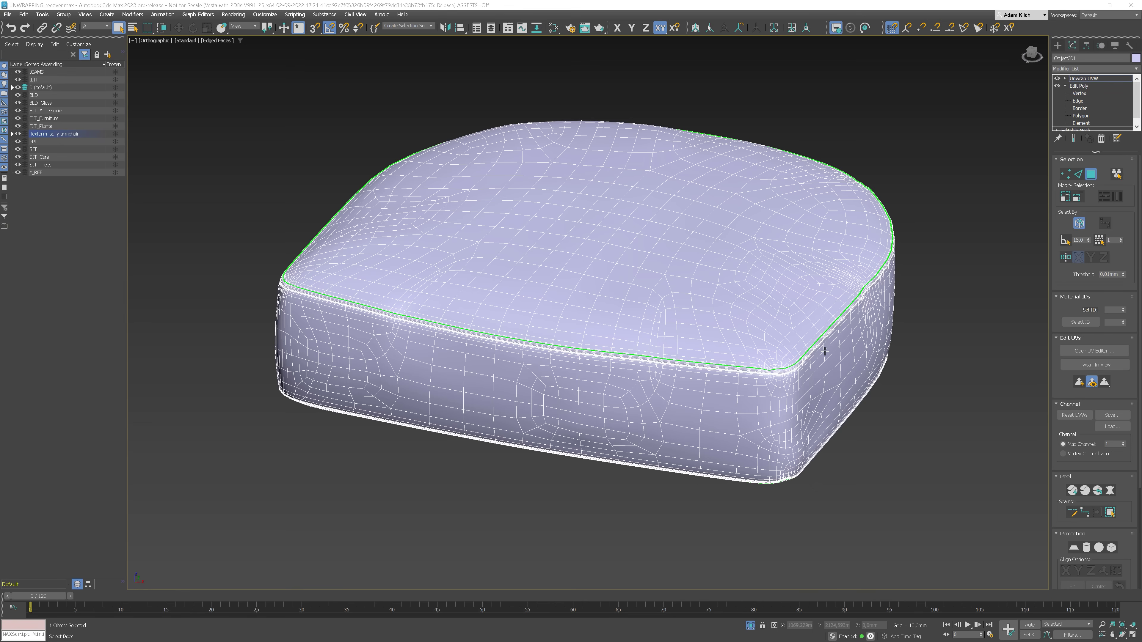
Select edge loops on the armchair cushion in Unwrap UVW edge mode
alt+middle_drag(820, 338, 818, 316)
scroll(742, 175, up, 4)
key(2)
click(729, 210)
double_click(730, 211)
ctrl+click(653, 169)
ctrl+double_click(652, 170)
key(alt+e)
Pack the cushion's UV shells into the UV tile and return to the full view of the cushion
alt+middle_drag(714, 215, 999, 298)
click(1083, 351)
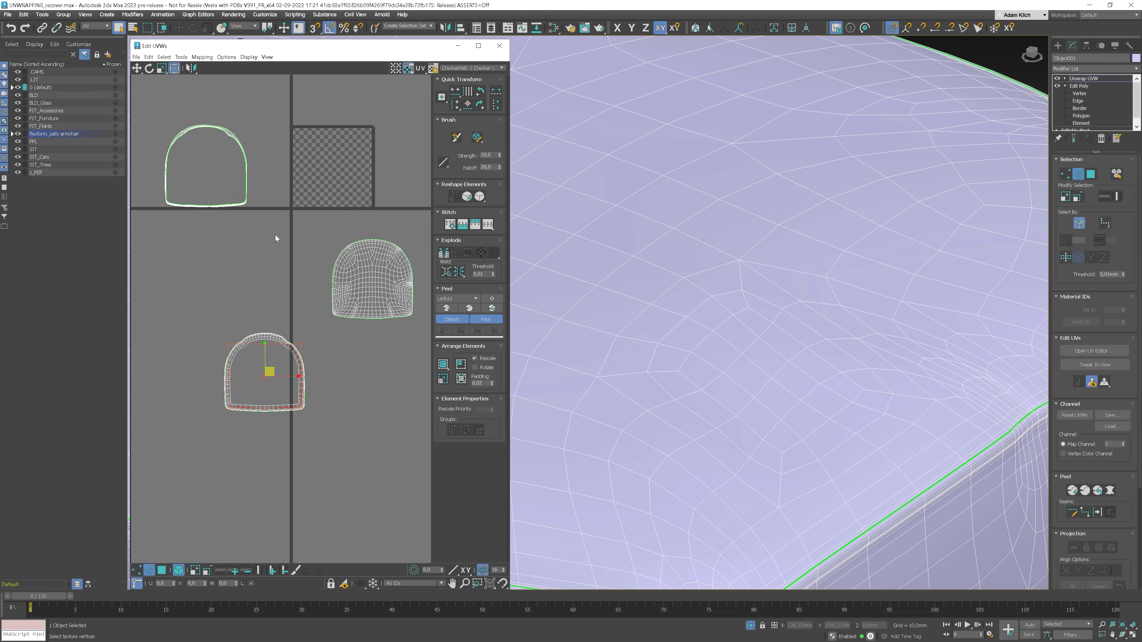
key(alt+p)
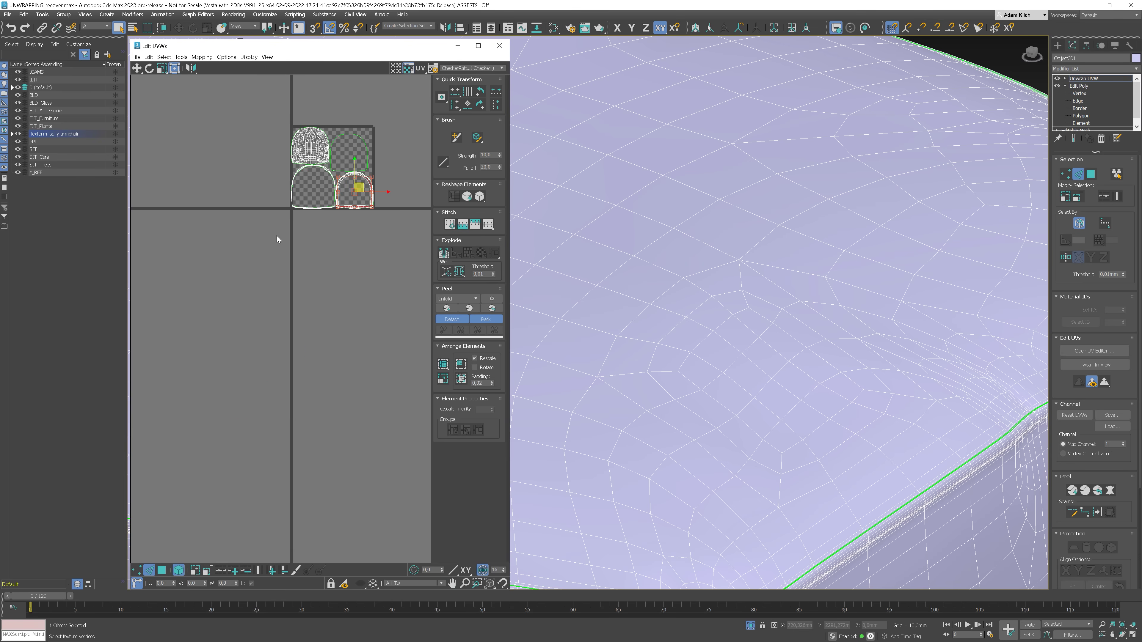
click(499, 46)
key(z)
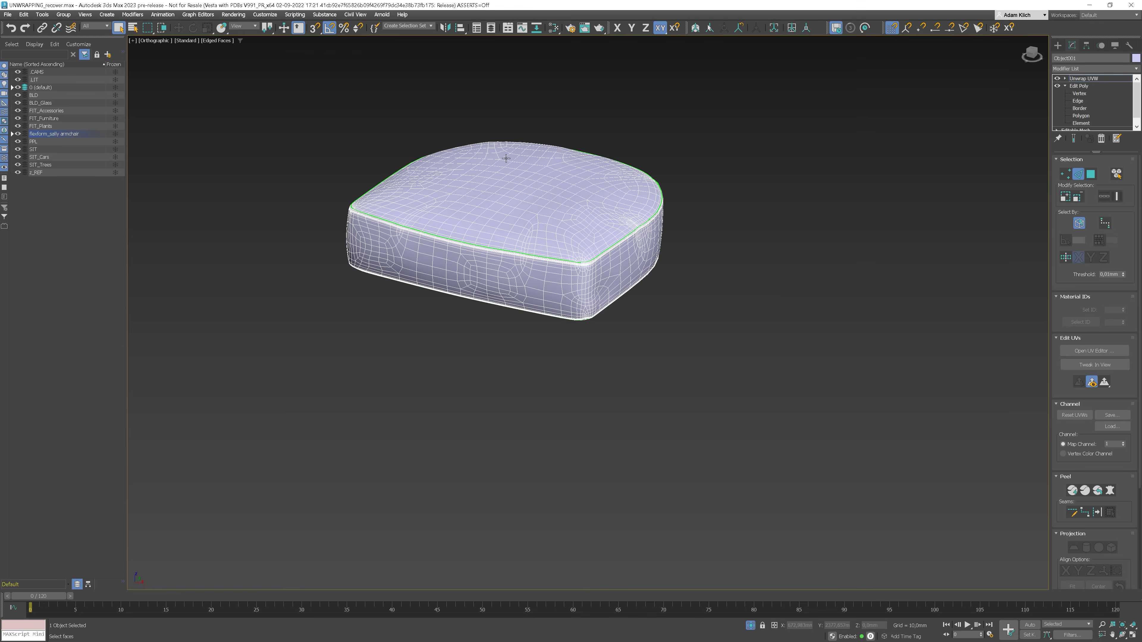
Open the Hotkey Editor, restrict the action list to the Unwrap UVW group, and browse its actions
click(265, 14)
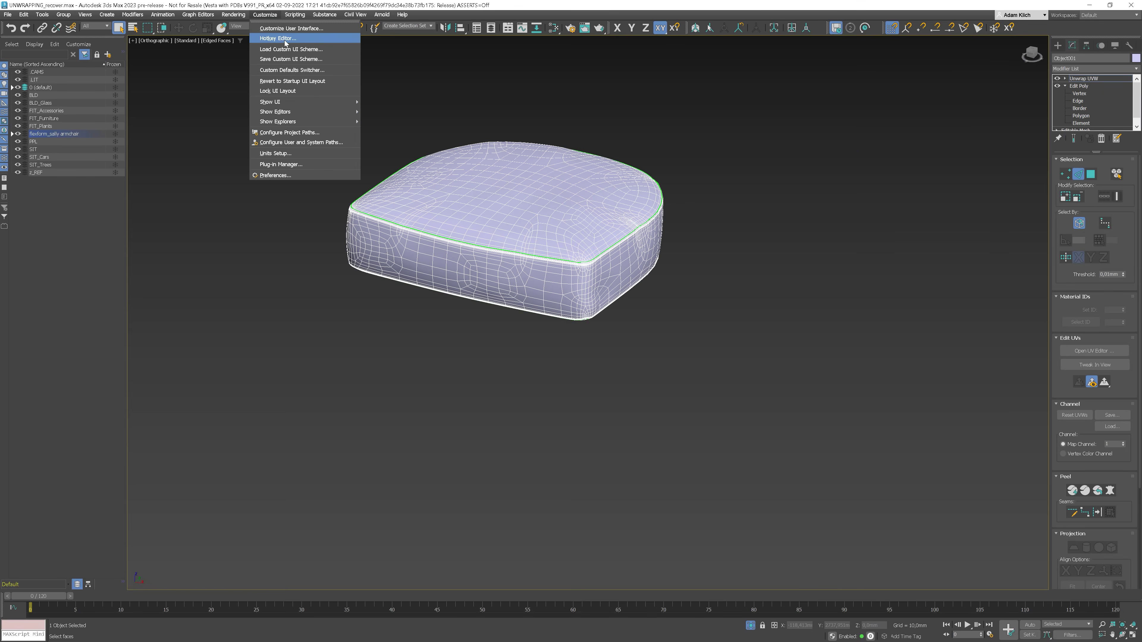
click(286, 40)
click(545, 219)
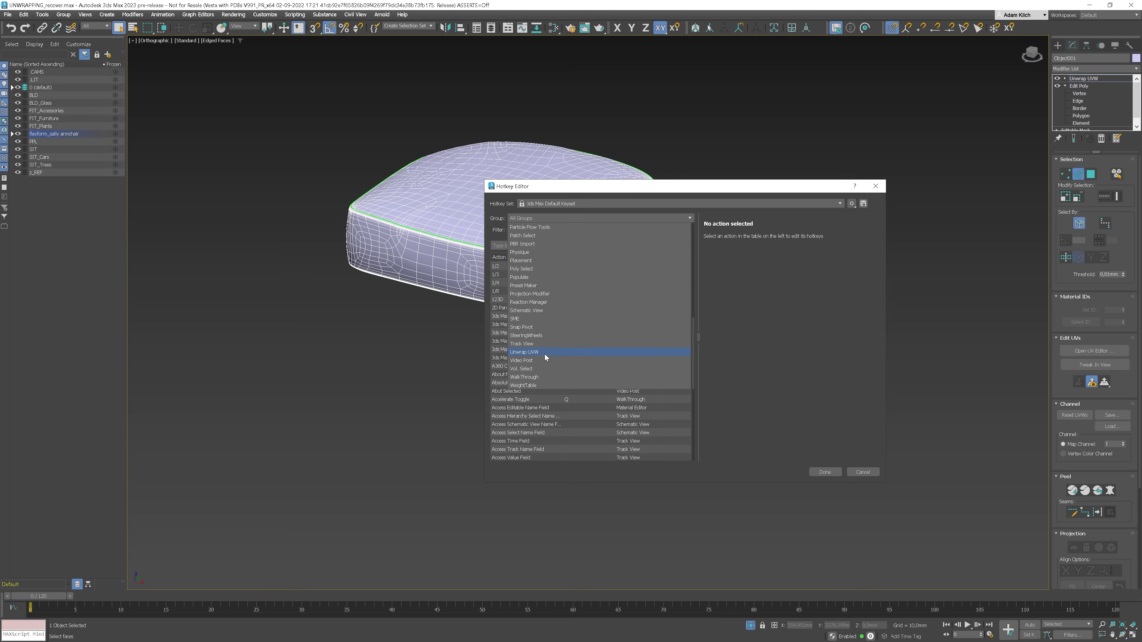
click(544, 353)
scroll(689, 341, down, 15)
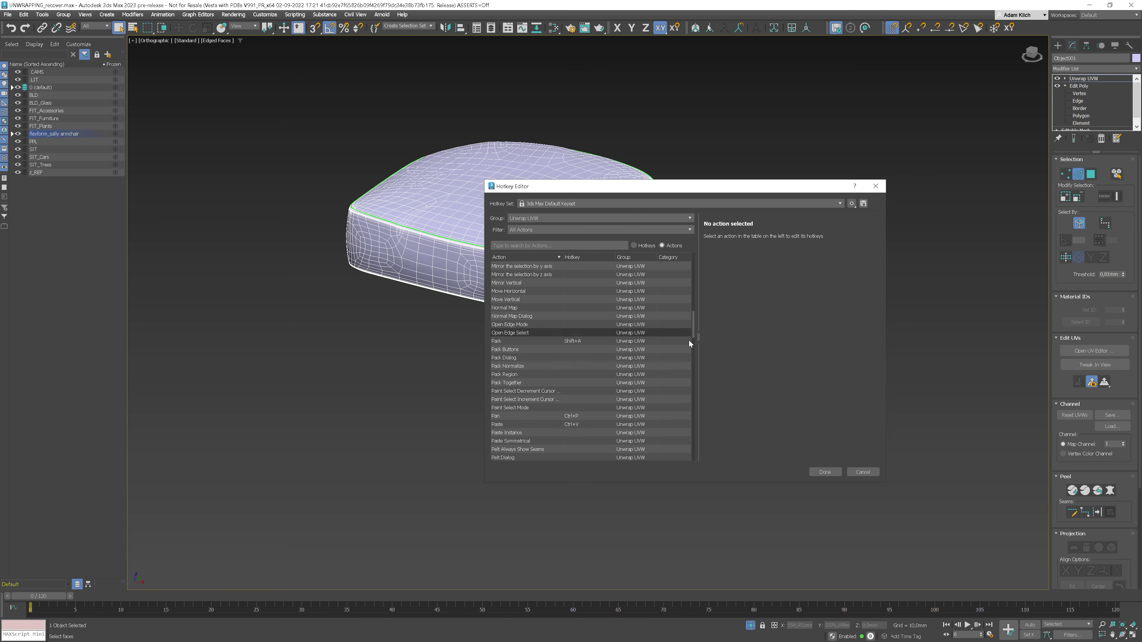
scroll(682, 341, up, 15)
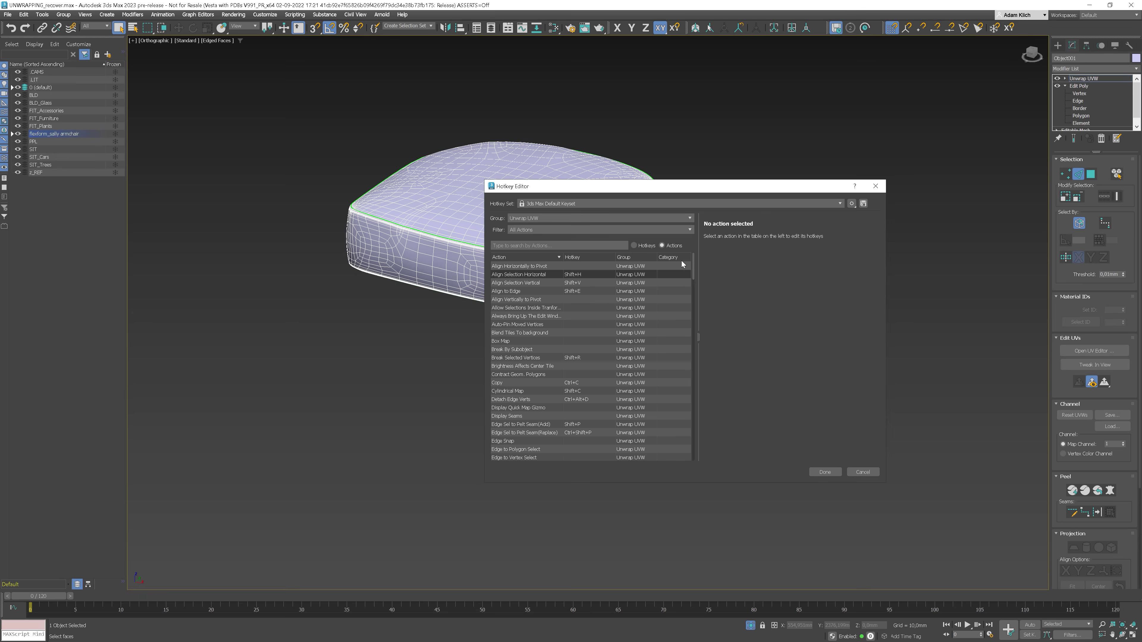
Enter Ctrl+Shift+B as a new hotkey for the Unwrap UVW action Align to Edge
click(599, 292)
click(771, 245)
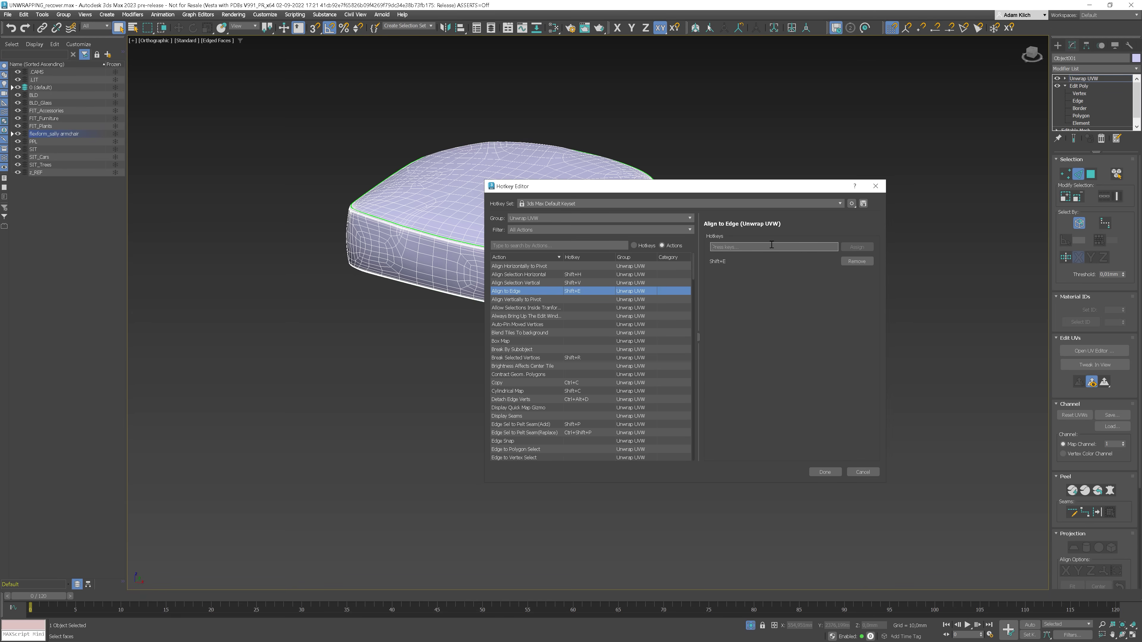
key(ctrl+shift)
key(ctrl+shift+b)
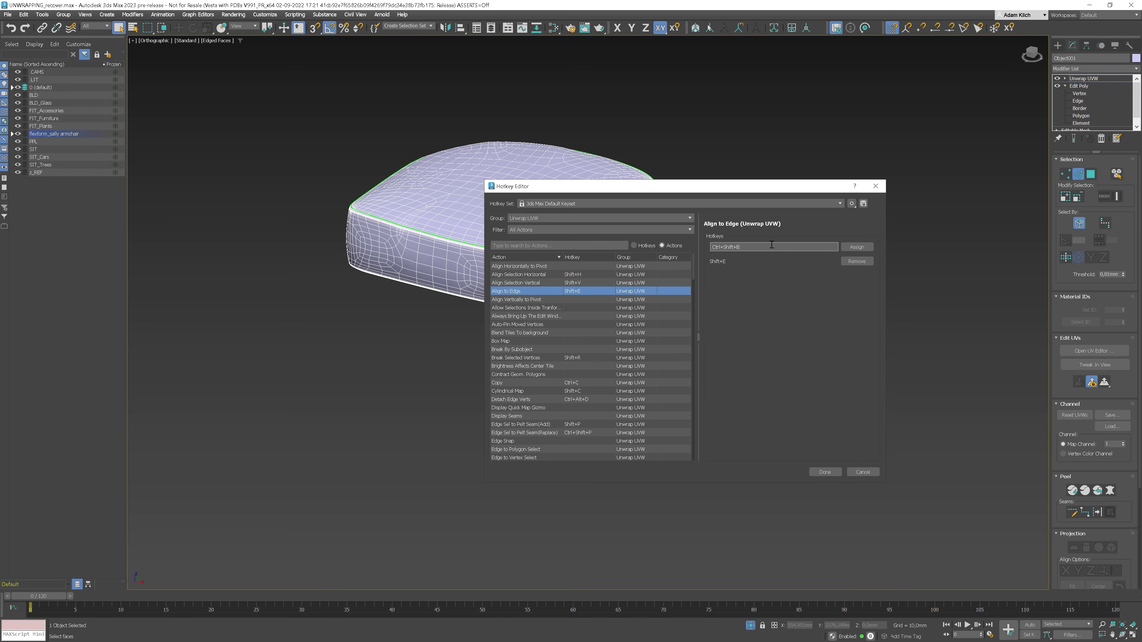
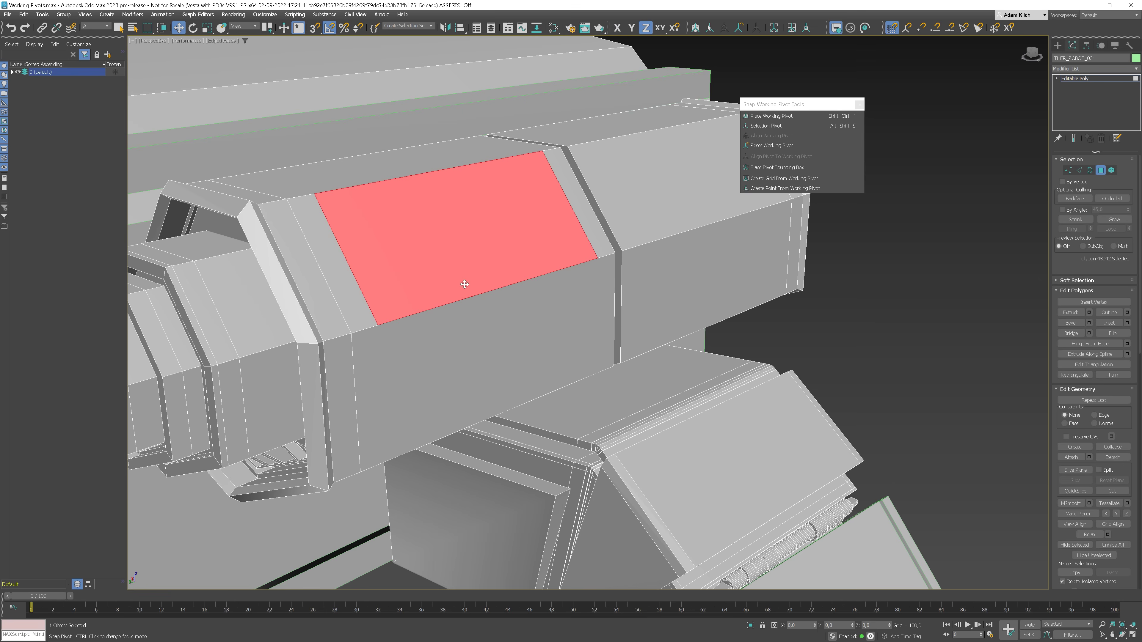
Place the working pivot on the selected arm polygon, align its axis, and push the polygon inward about 14 units
click(769, 116)
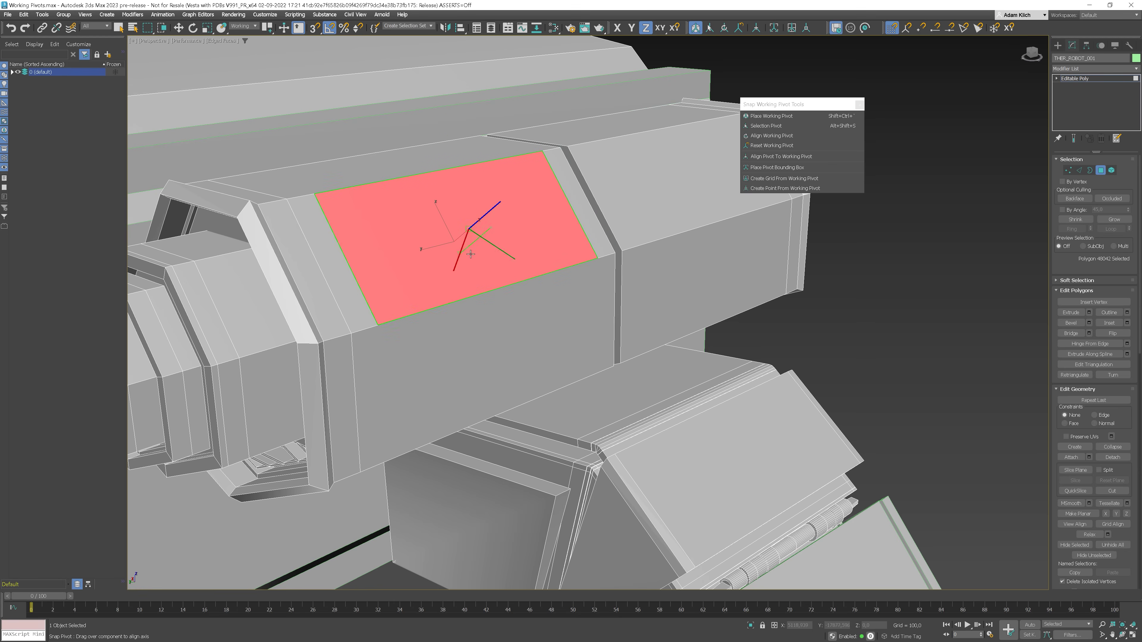
drag(439, 170, 440, 171)
alt+middle_drag(480, 221, 493, 221)
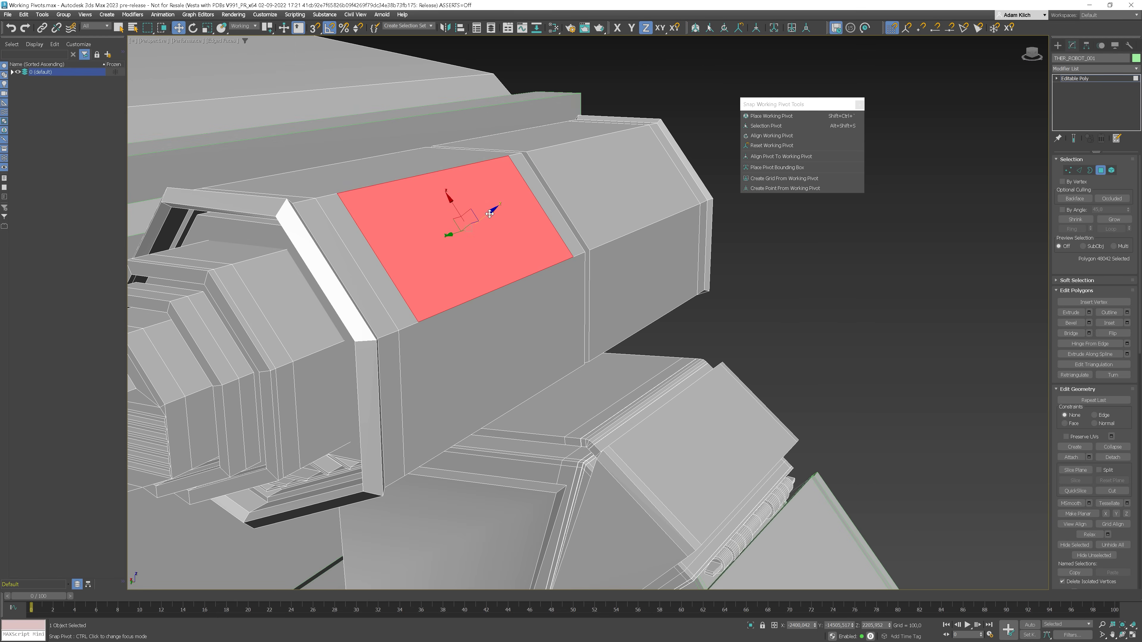
drag(483, 219, 475, 225)
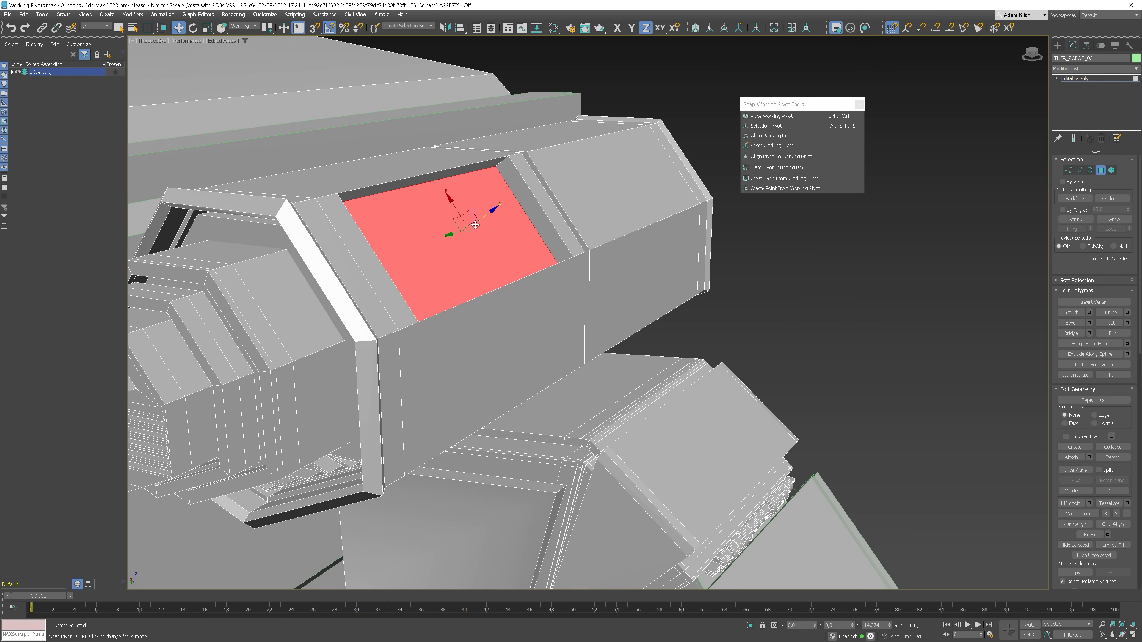
Select the recess's upper side wall, place the working pivot for it, and move it across the arm's top to widen the recess
alt+middle_drag(572, 222, 552, 230)
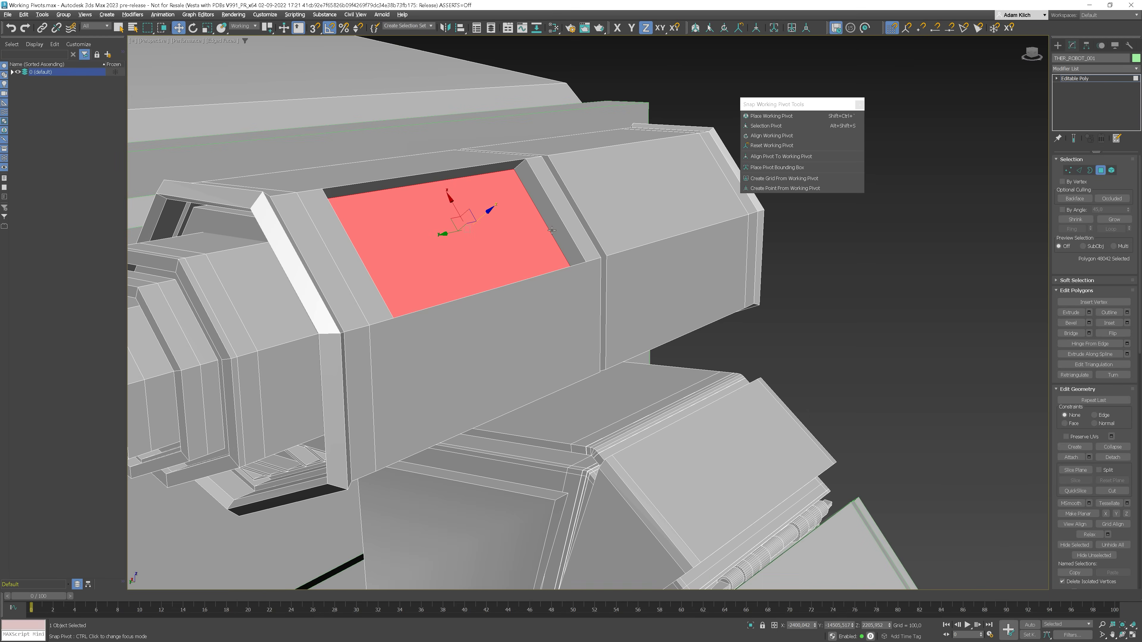
click(453, 178)
alt+middle_drag(454, 179, 462, 192)
click(750, 117)
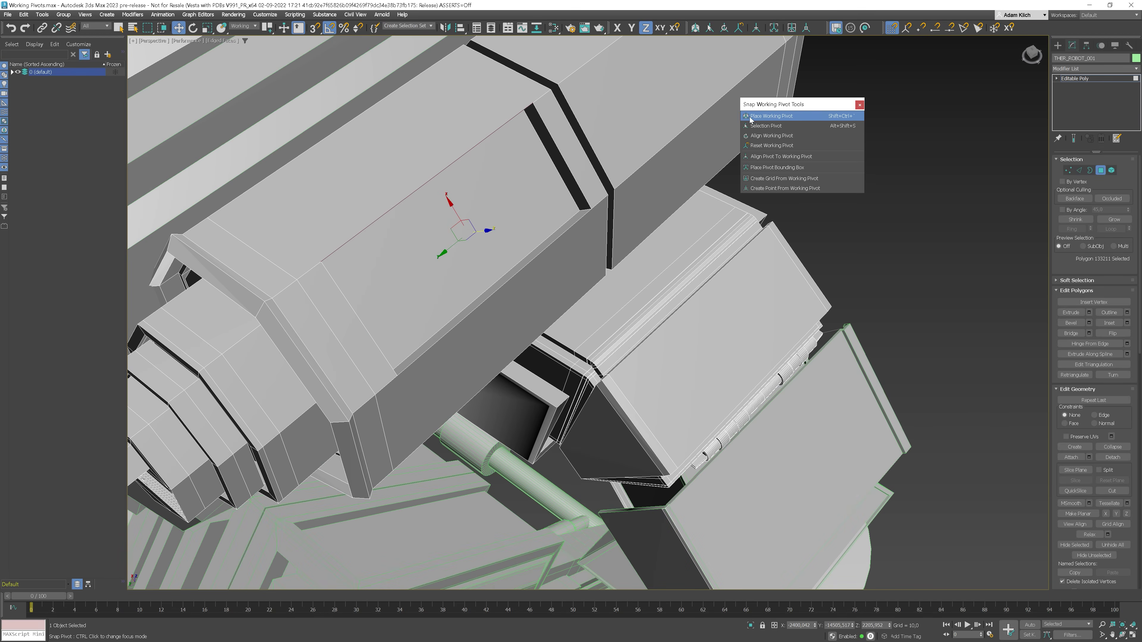
drag(401, 157, 328, 115)
alt+middle_drag(329, 114, 430, 146)
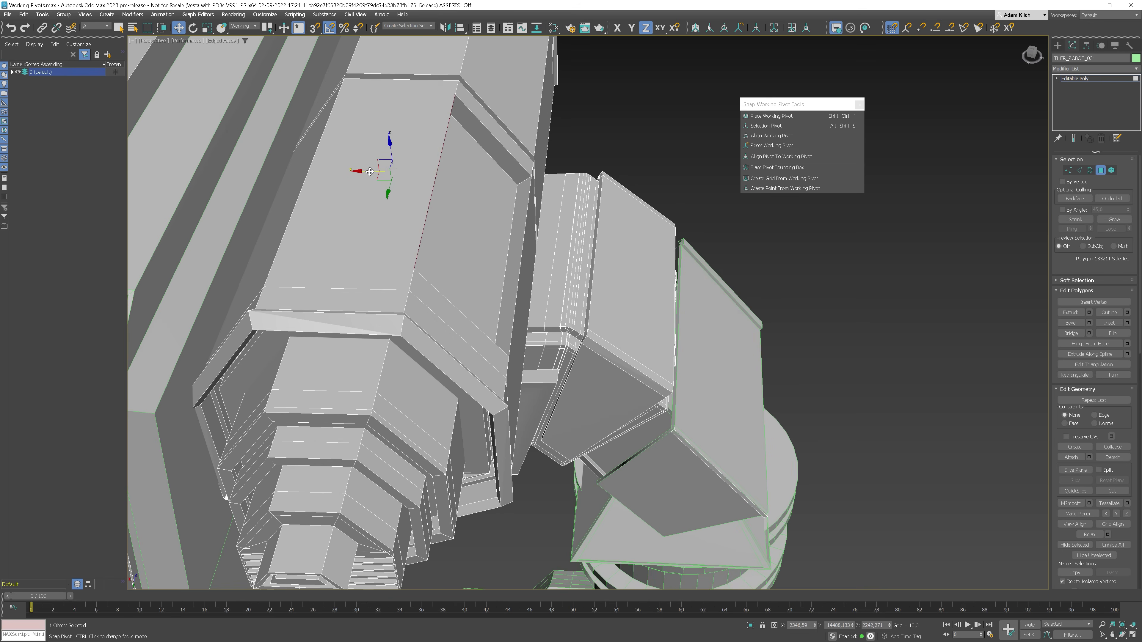
drag(318, 165, 276, 161)
Select the recess's lower wall, align the working pivot to the arm's side face, and move the wall down along that side
alt+middle_drag(423, 179, 535, 270)
click(505, 271)
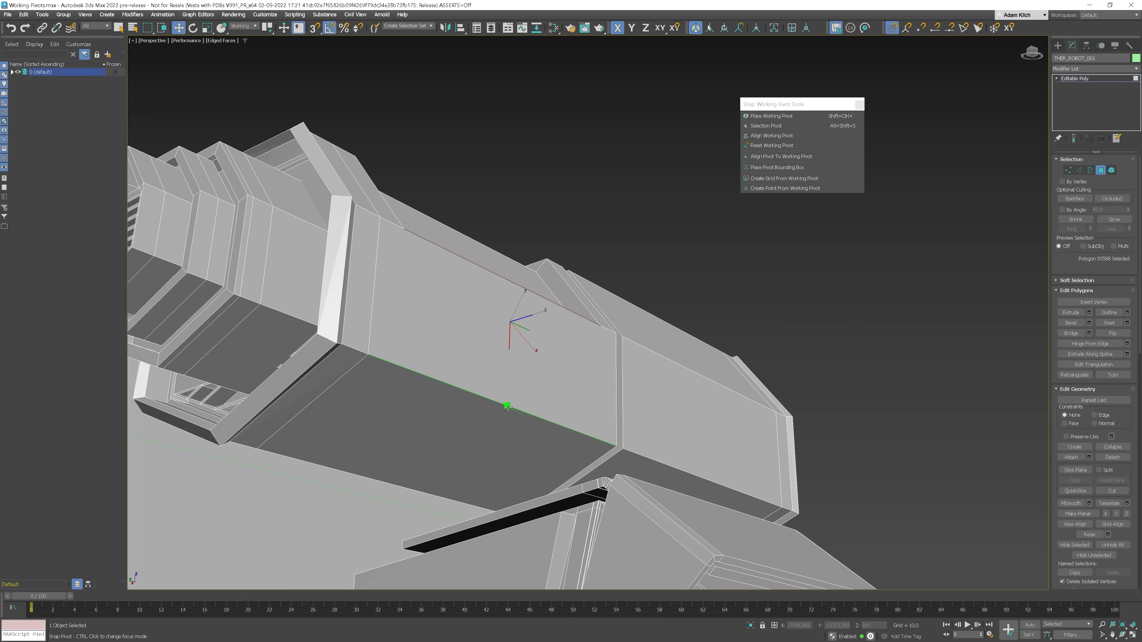
click(508, 406)
drag(522, 410, 522, 418)
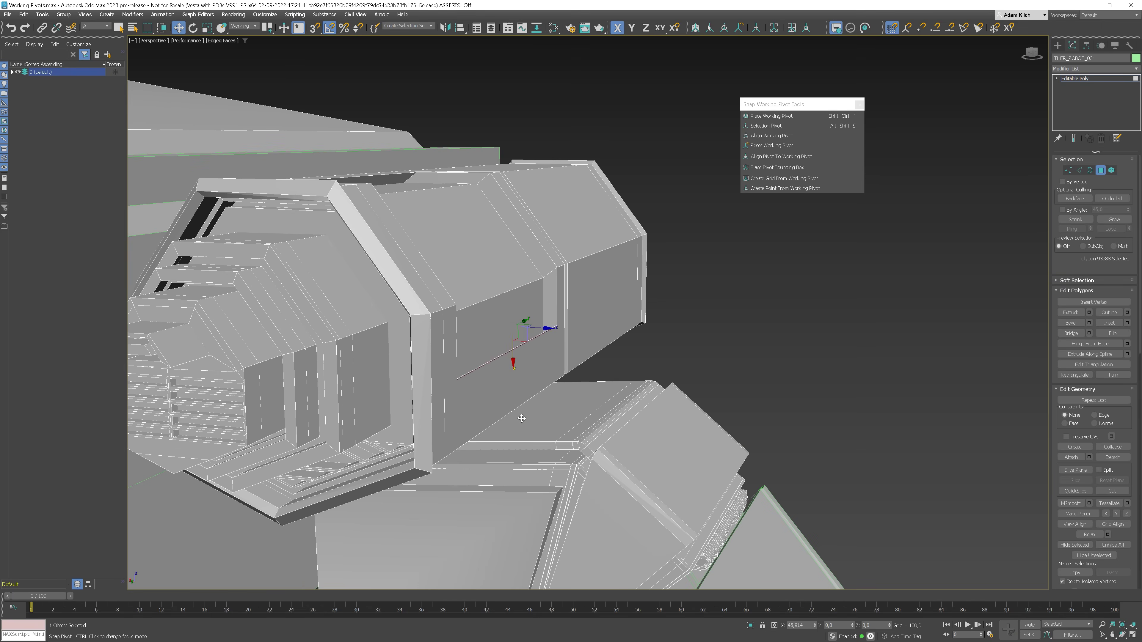
Align the working pivot to the recessed arm panel and create a grid from it
alt+middle_drag(621, 317, 542, 344)
click(771, 135)
click(530, 239)
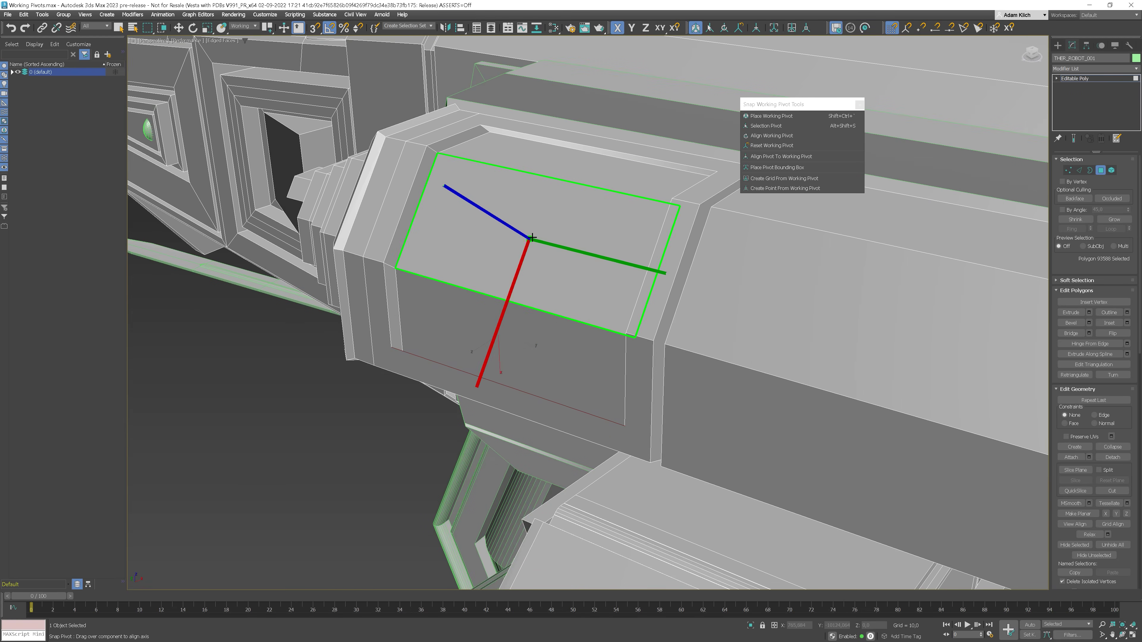
click(778, 178)
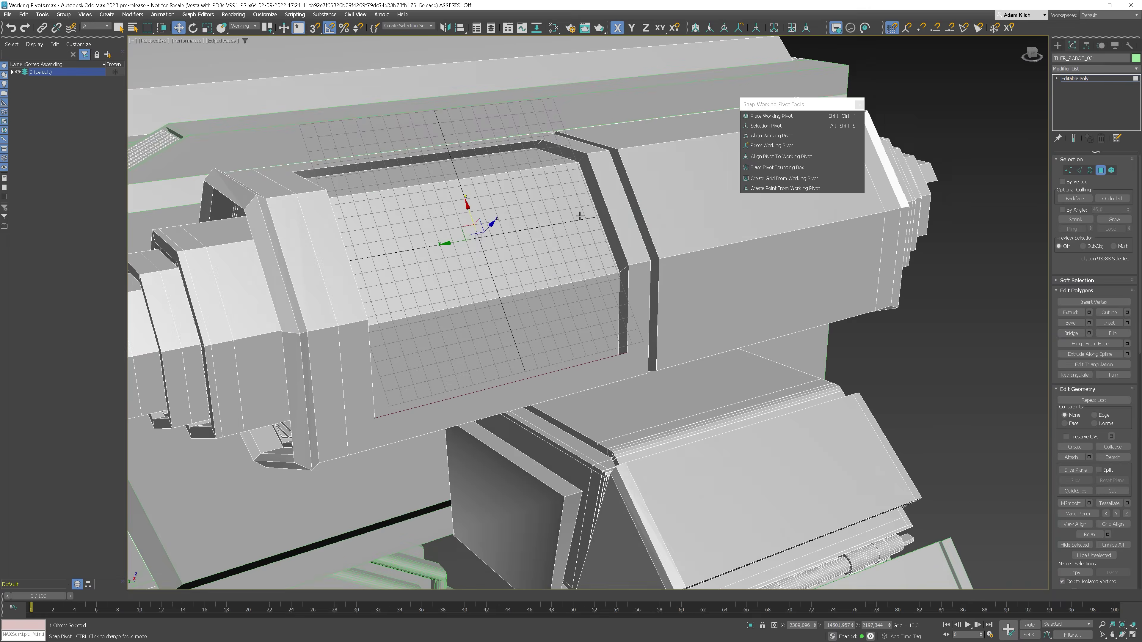
alt+middle_drag(580, 216, 541, 218)
Leave polygon editing and isolate the new grid helper
click(1101, 171)
click(594, 168)
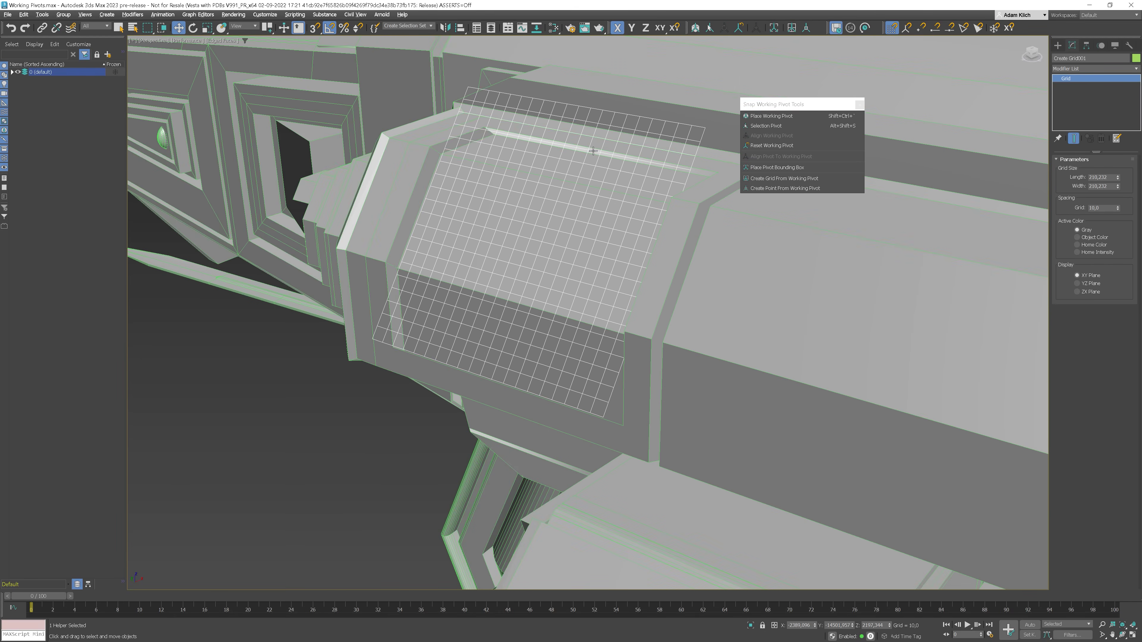
key(alt+q)
click(848, 316)
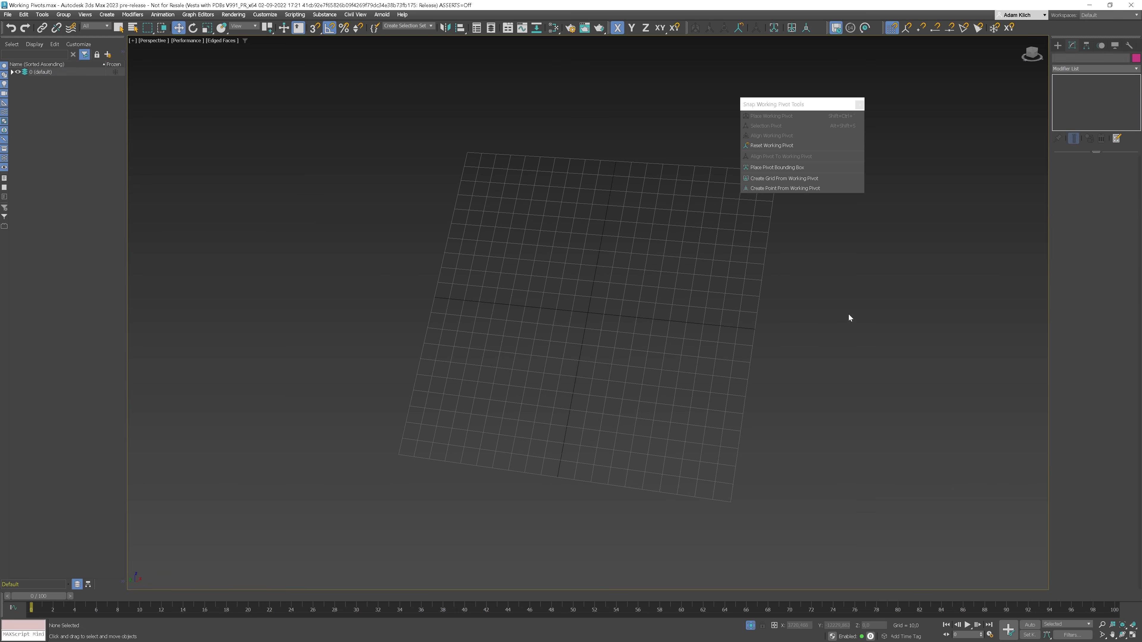
key(r)
Create a six-point star spline on the grid with radii of about 53 and 38
click(1057, 45)
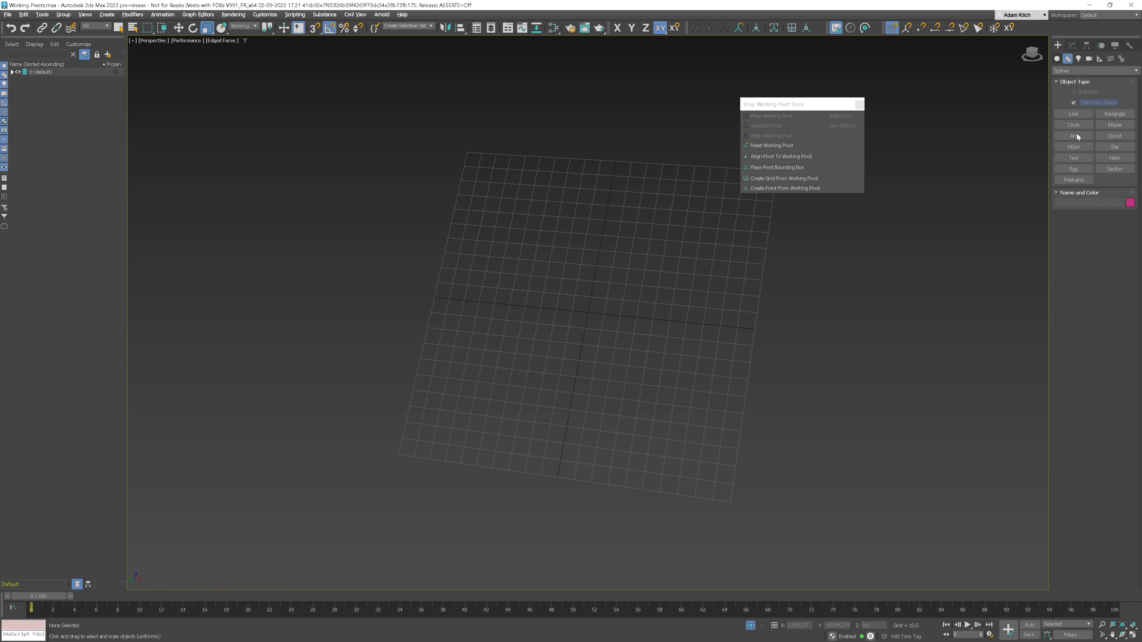
click(1113, 147)
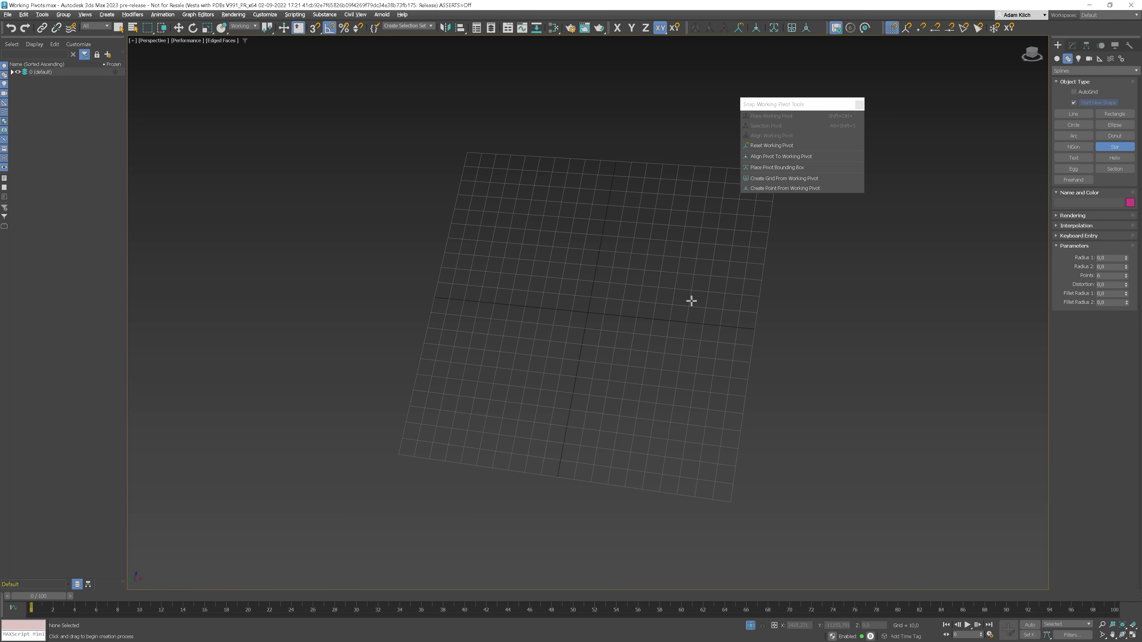
drag(601, 319, 653, 335)
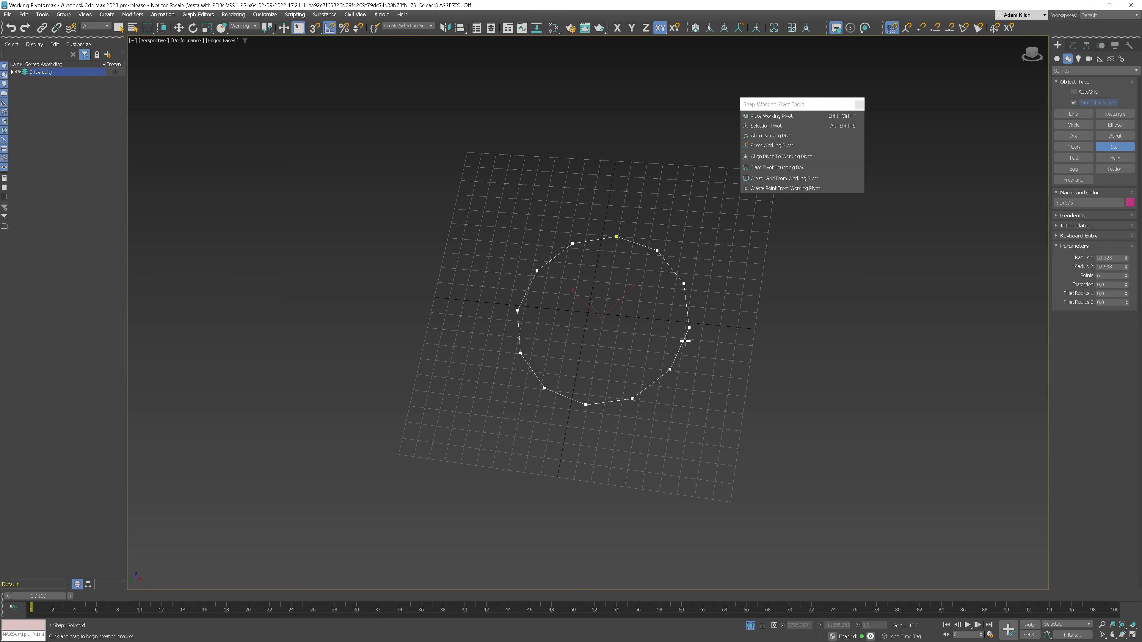
click(646, 328)
Move the star across the grid plane with grid-point snapping
key(w)
drag(603, 316, 633, 318)
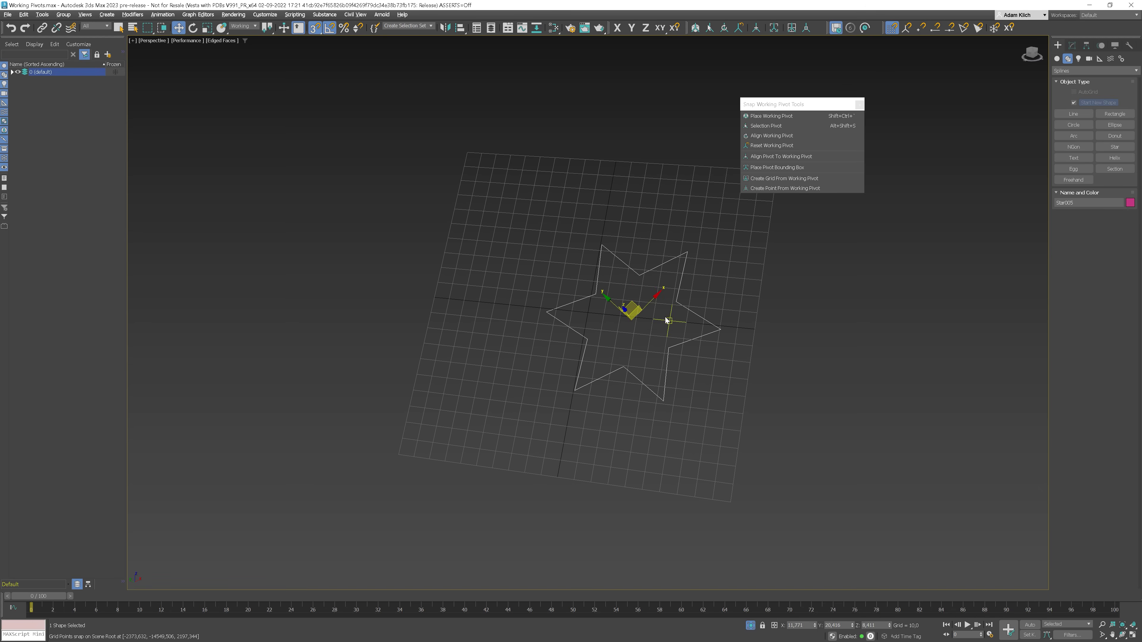
drag(632, 303, 694, 299)
End isolation, rotate the star on the arm's grid and scale it to about 67 percent
key(e)
right_click(694, 298)
click(707, 261)
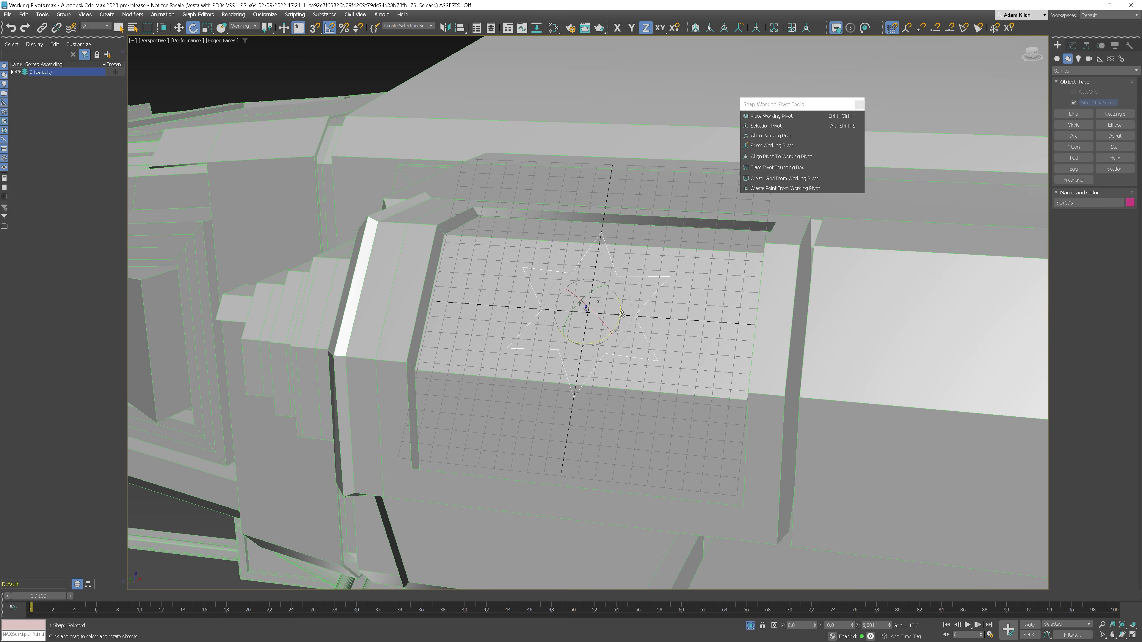
key(r)
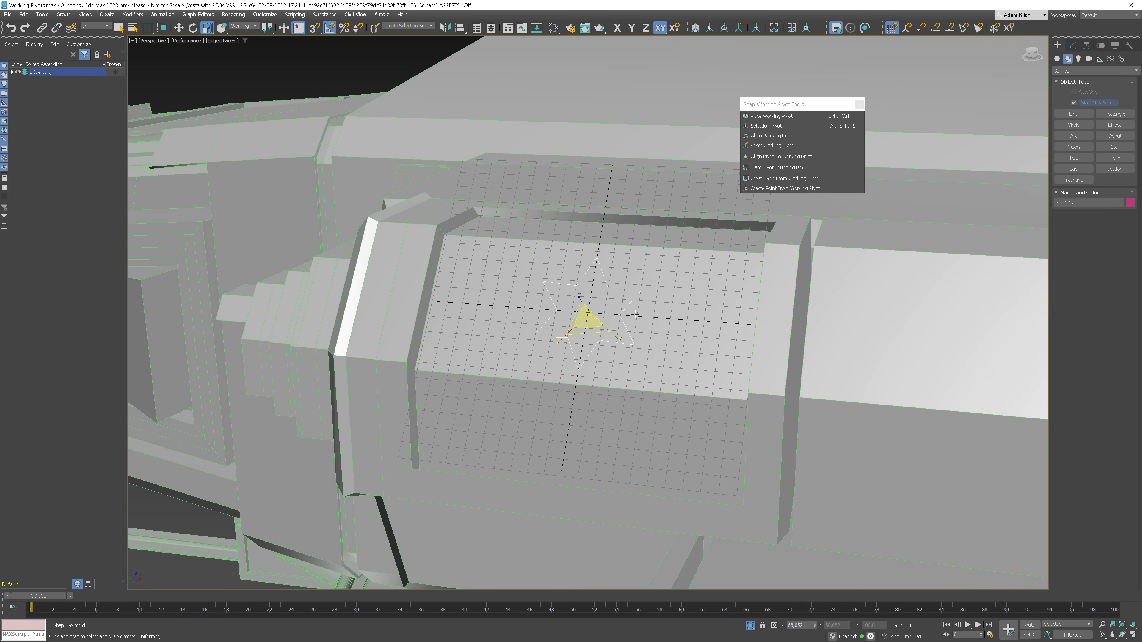
Search the commands for Extrude and apply it to the star
text(xext)
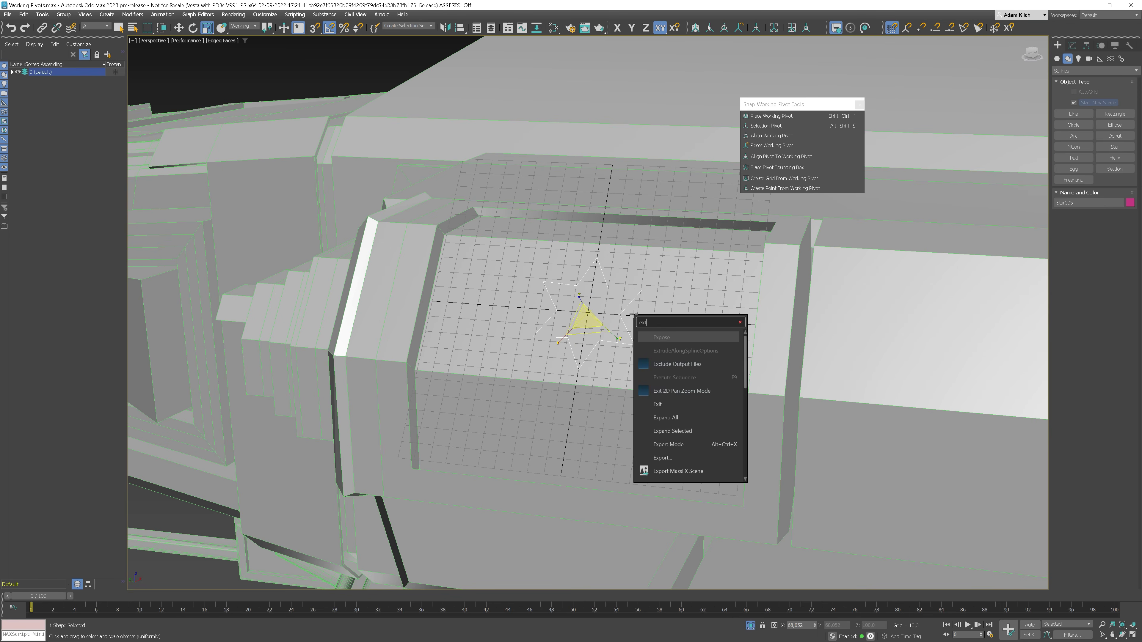
text(rude)
click(660, 349)
Attach the extruded star to the robot arm's Editable Poly mesh
click(789, 282)
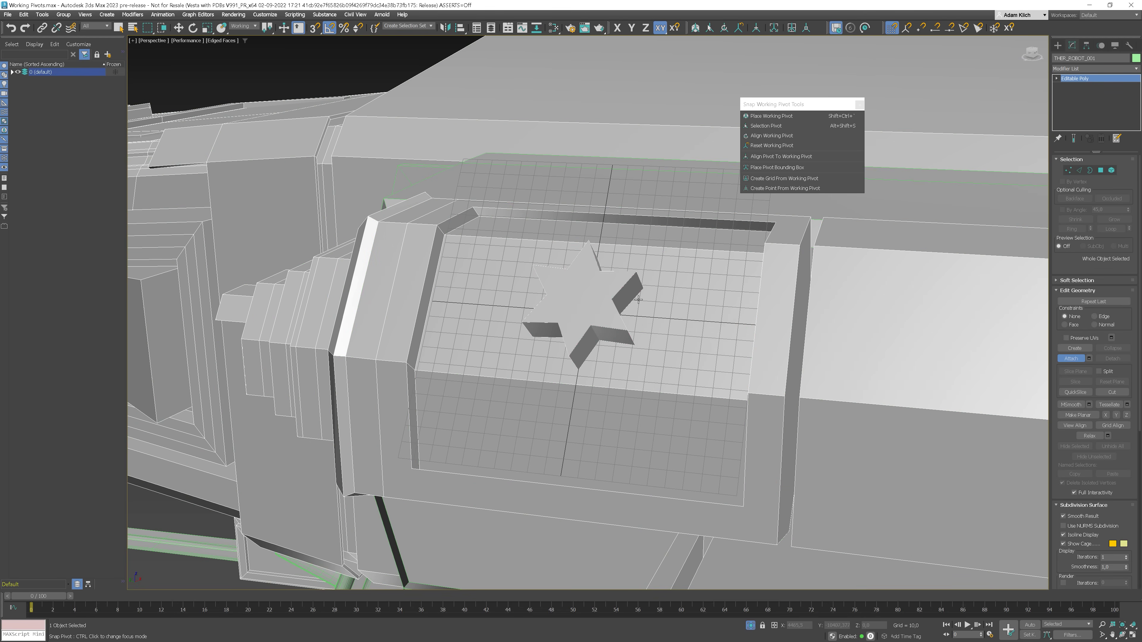
click(377, 300)
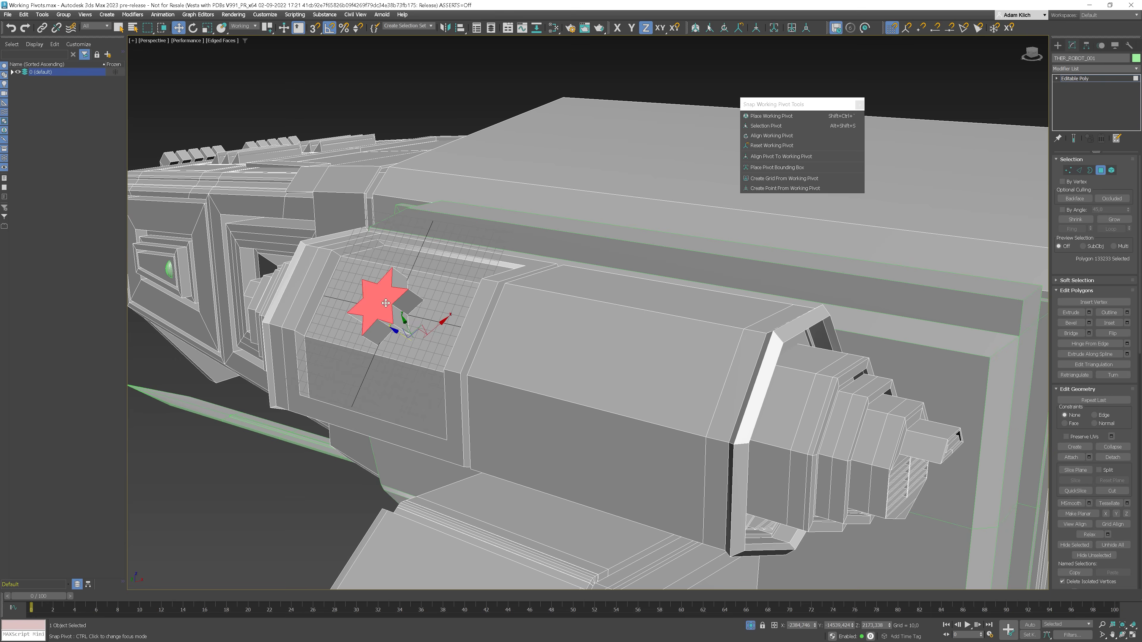
alt+middle_drag(377, 300, 397, 304)
scroll(396, 304, up, 5)
Select the star as an element and move it outward, away from the arm's recessed panel
key(5)
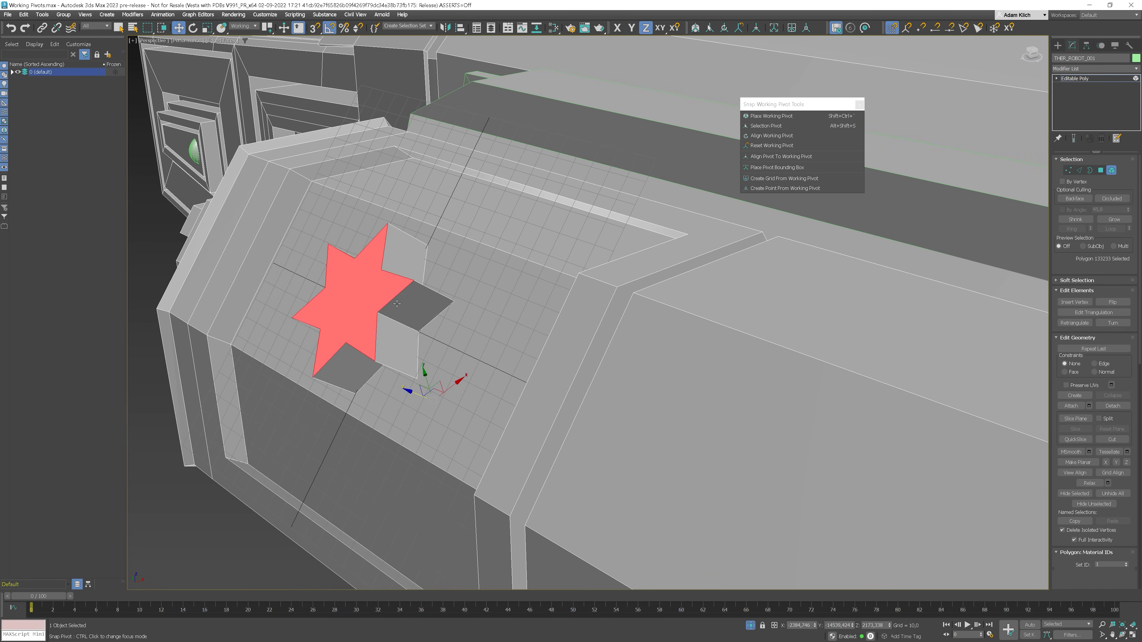
click(397, 303)
drag(417, 392, 349, 364)
alt+middle_drag(405, 324, 357, 305)
Select the star's arm-facing polygon and place an aligned working pivot on the star's front face
key(4)
click(319, 290)
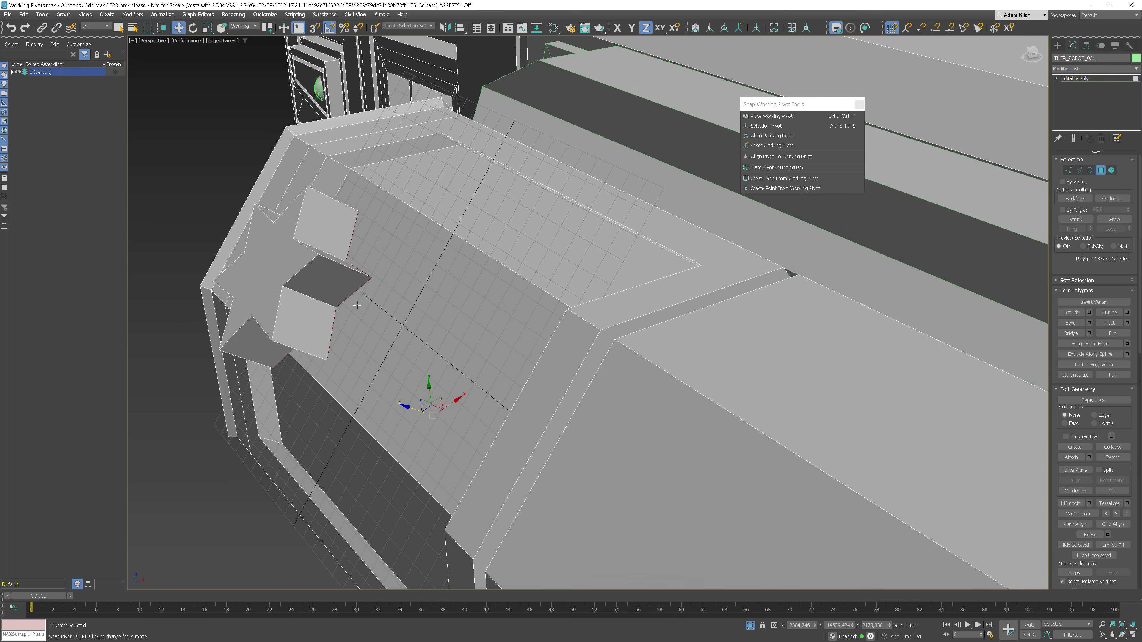
click(769, 118)
drag(263, 268, 307, 189)
alt+middle_drag(325, 206, 355, 219)
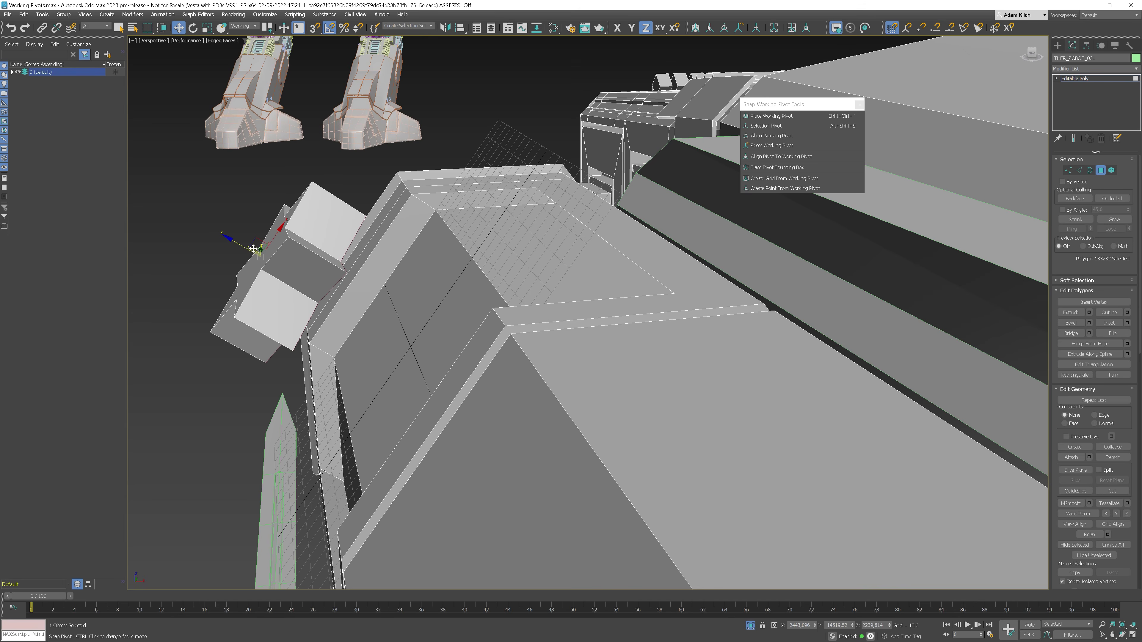
Connect the star's arm-facing polygon to the recessed arm panel and return to polygon editing
drag(329, 305, 440, 368)
key(2)
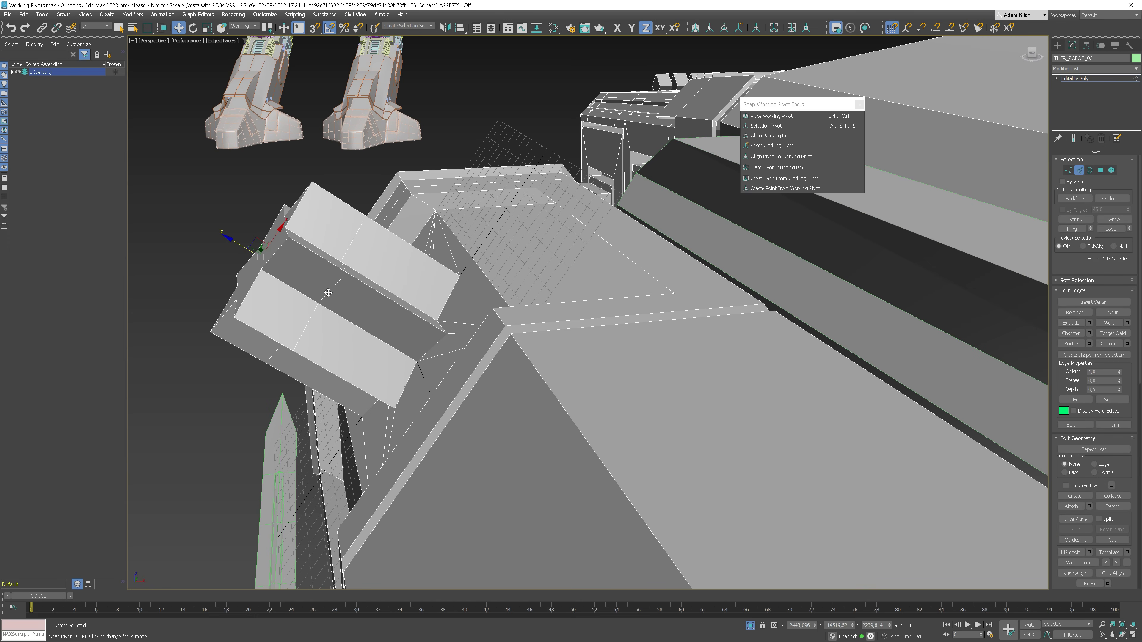
key(4)
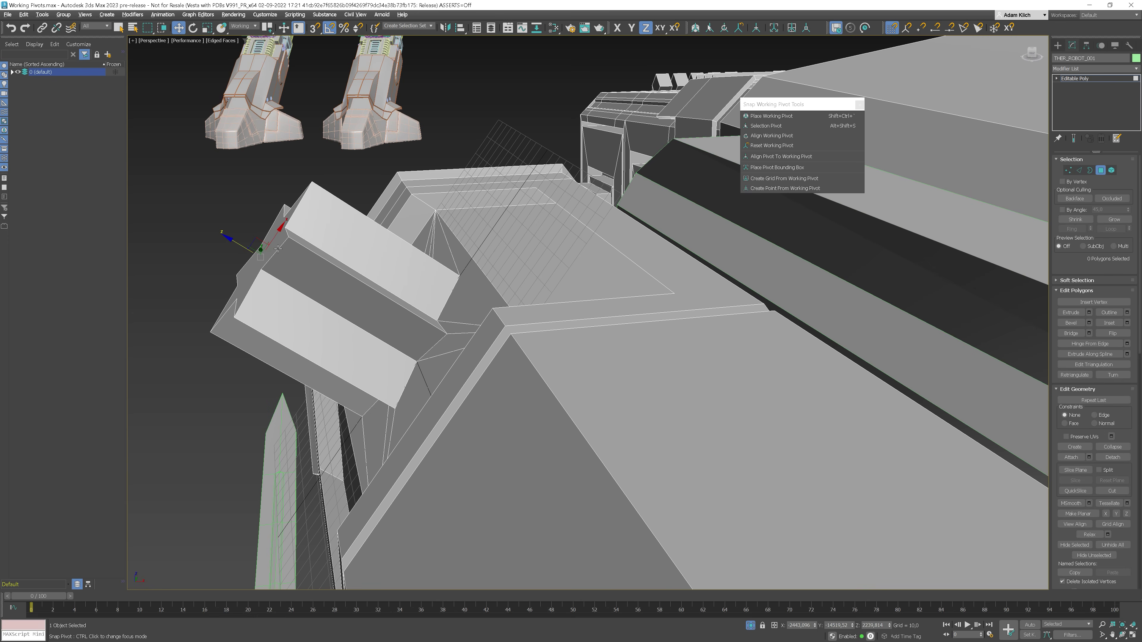
Select the star's front face and move it along the working pivot toward the arm
click(276, 248)
scroll(259, 248, up, 5)
drag(258, 249, 329, 301)
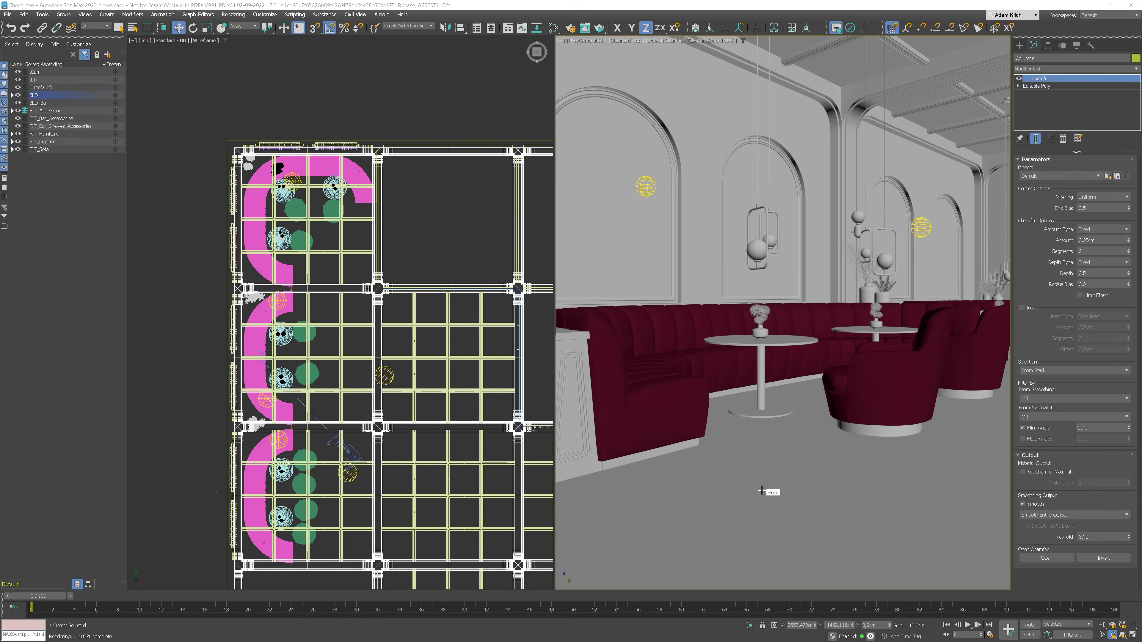
Open the Slate Material Editor and start an ActiveShade render of the lounge scene, positioned beside the editor
key(m)
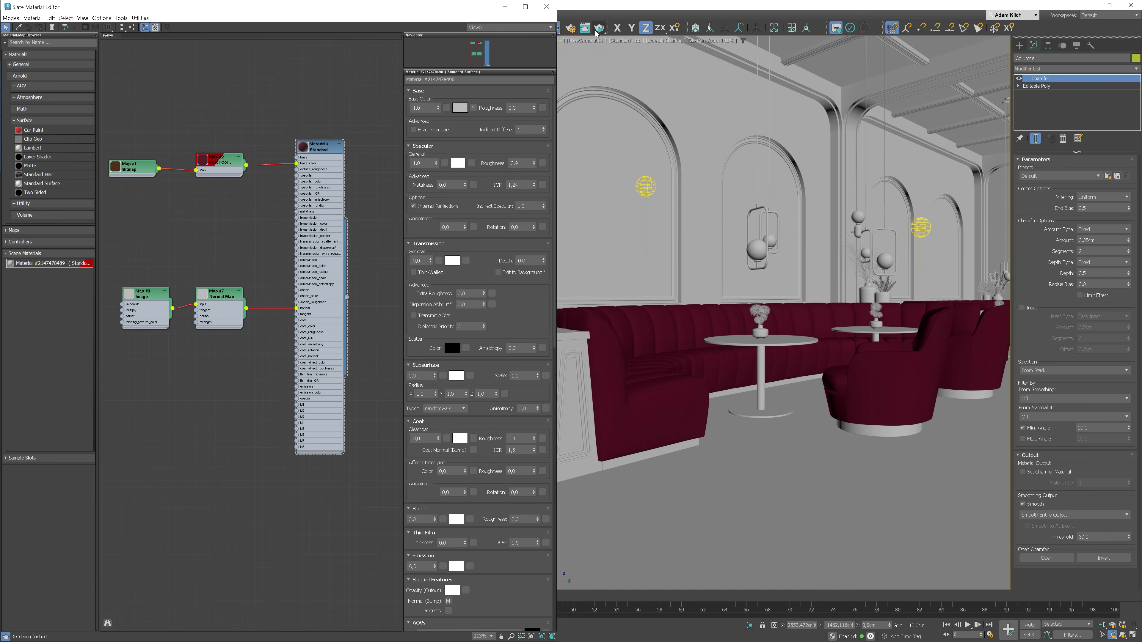
click(598, 30)
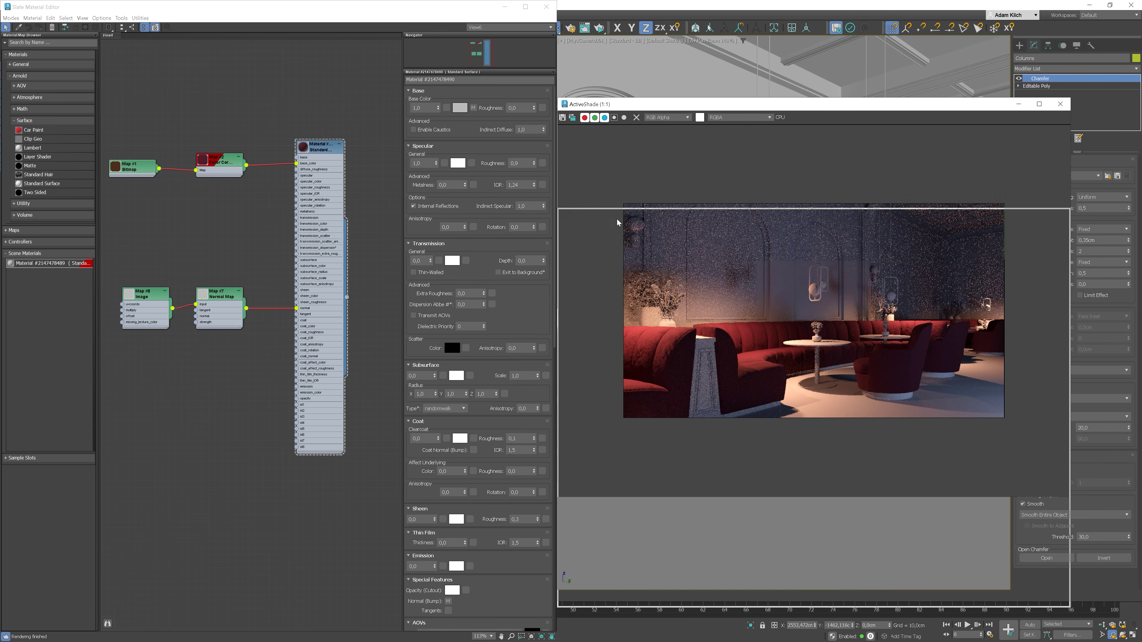
drag(603, 104, 603, 214)
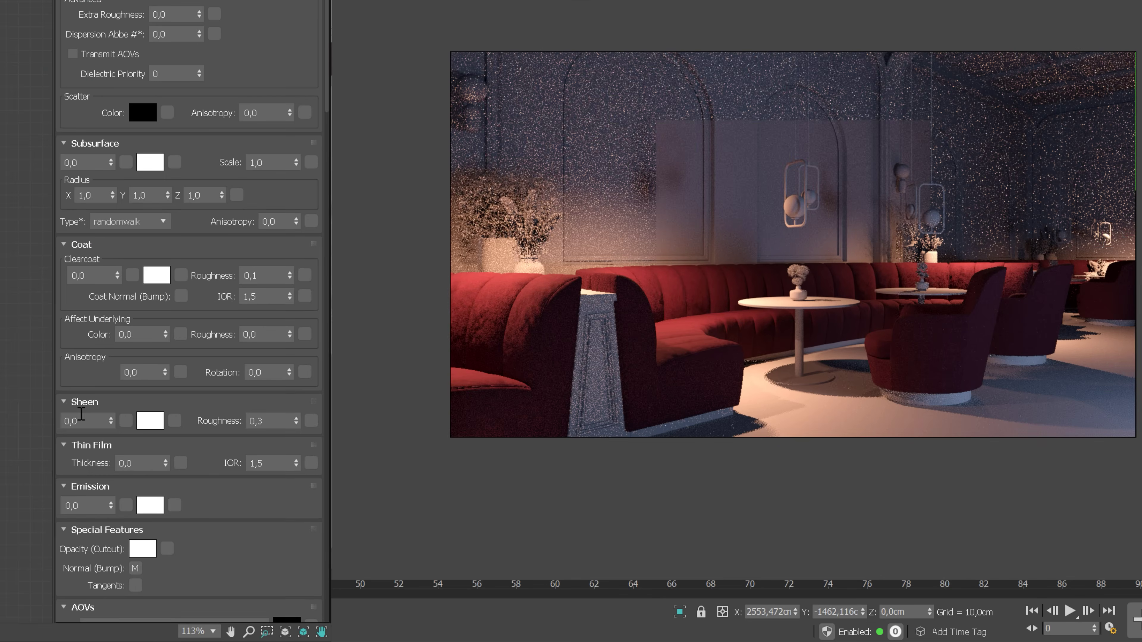
Try sheen weights of 1.0 and 0.6 on the red sofa material and settle on 0.4
click(416, 518)
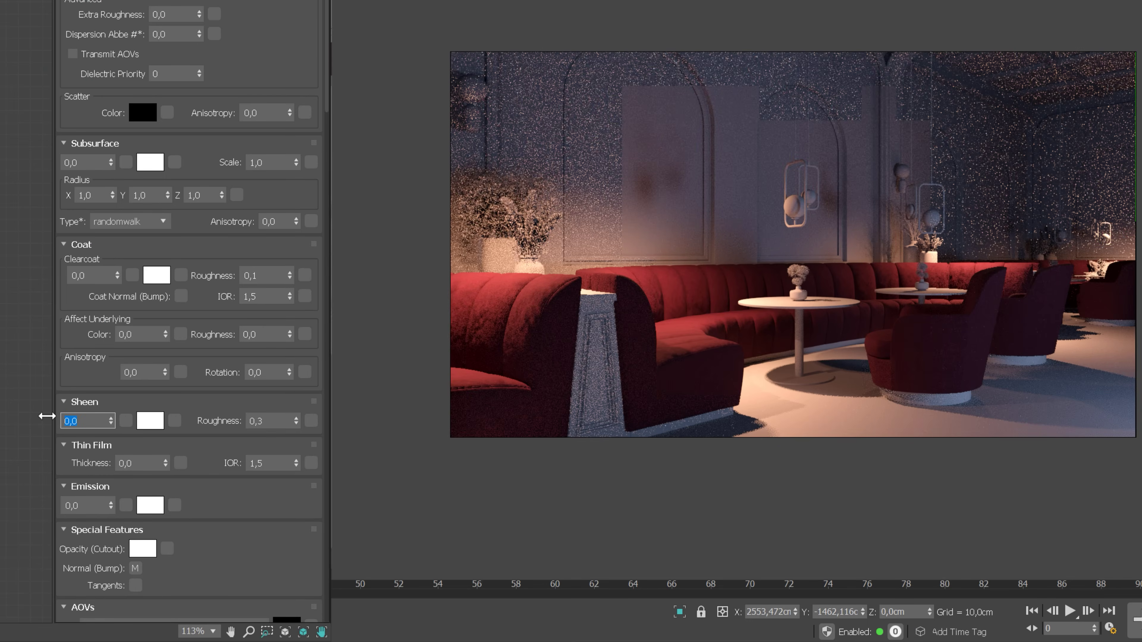
text(1)
key(Return)
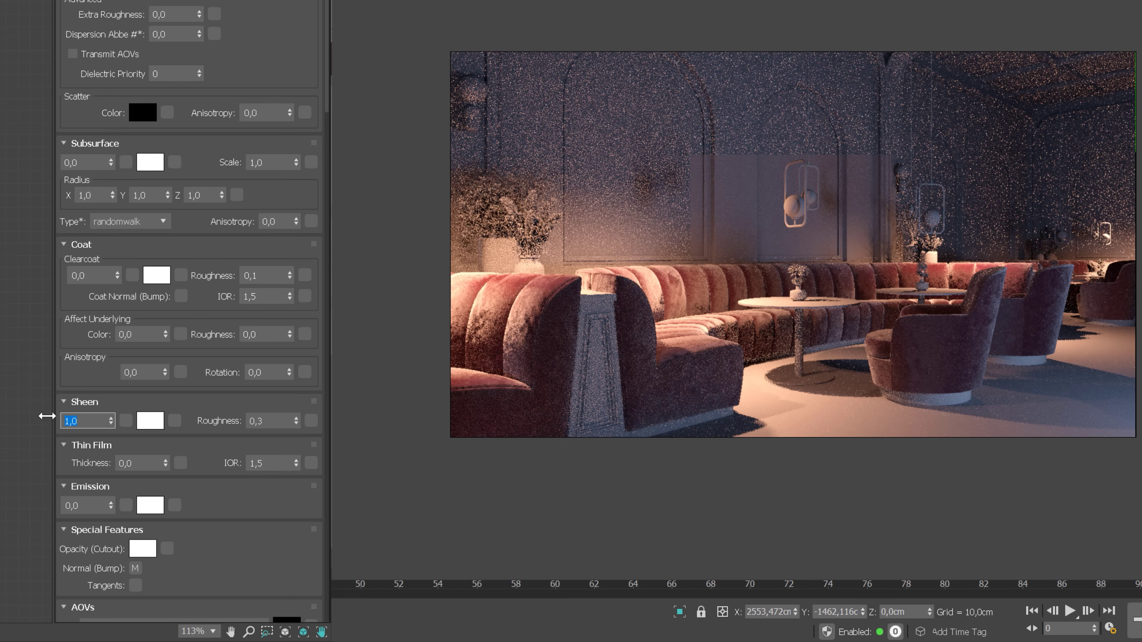
text(,6)
key(Return)
text(,4)
key(Return)
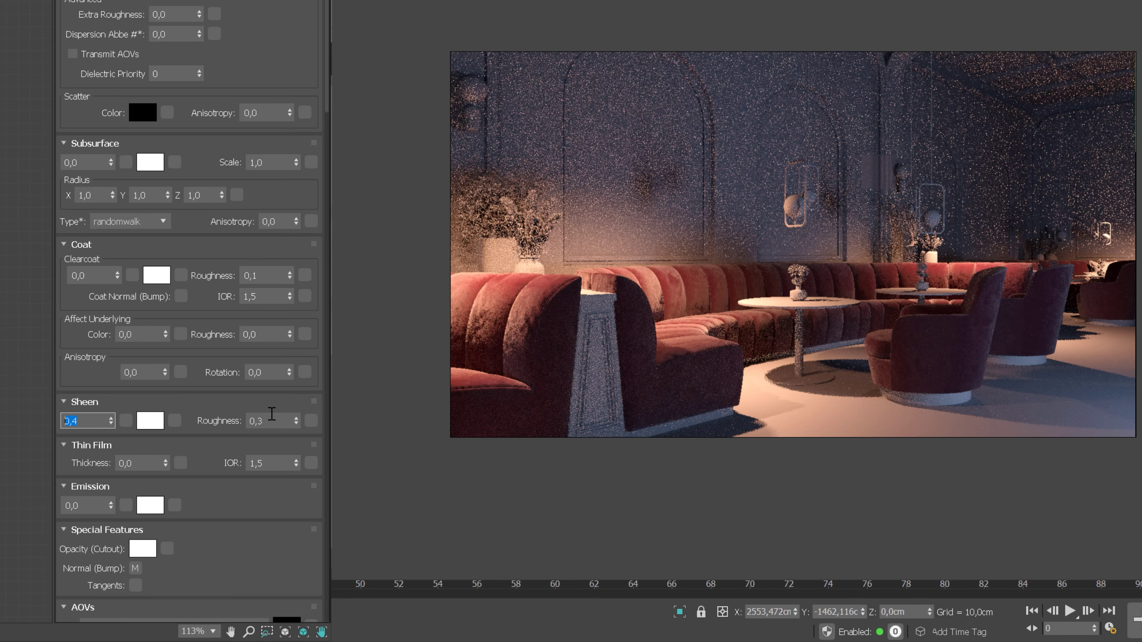
Compare sheen roughness values from 0.2 to 1 on the sofa material and settle on 0.45
click(272, 422)
text(0,2)
key(Return)
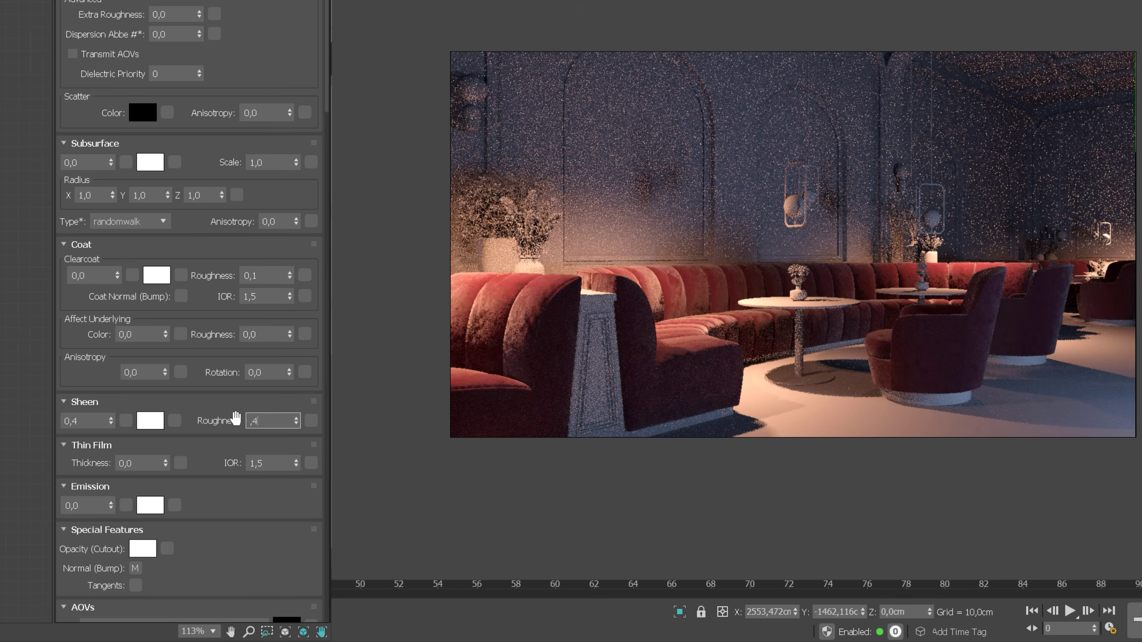
text(0,6)
key(Return)
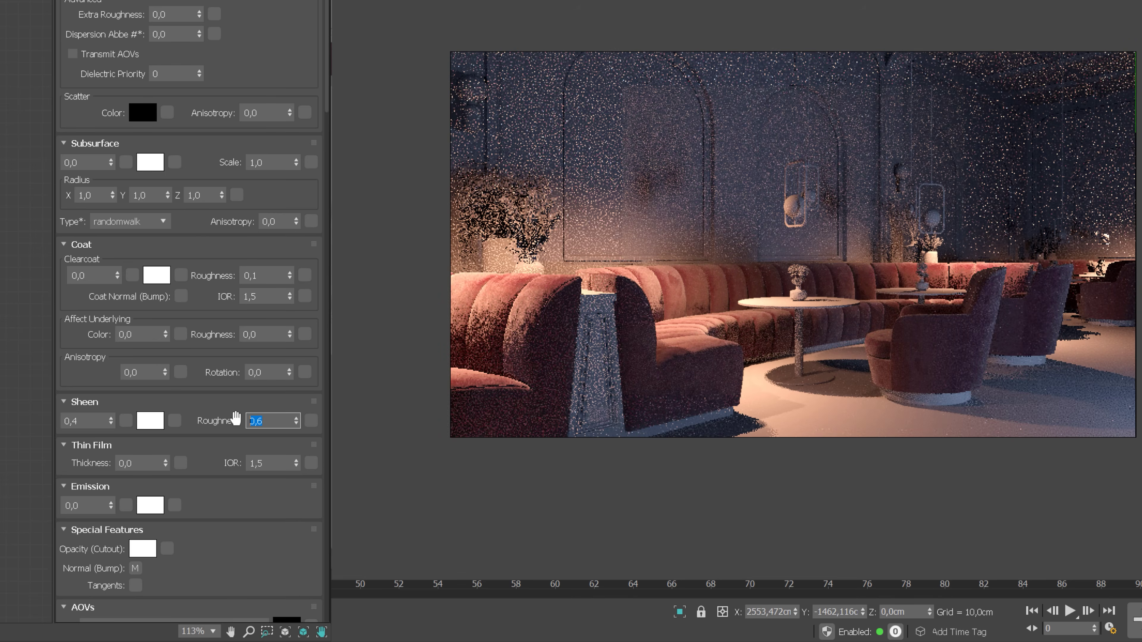
text(0,8)
key(Return)
text(,)
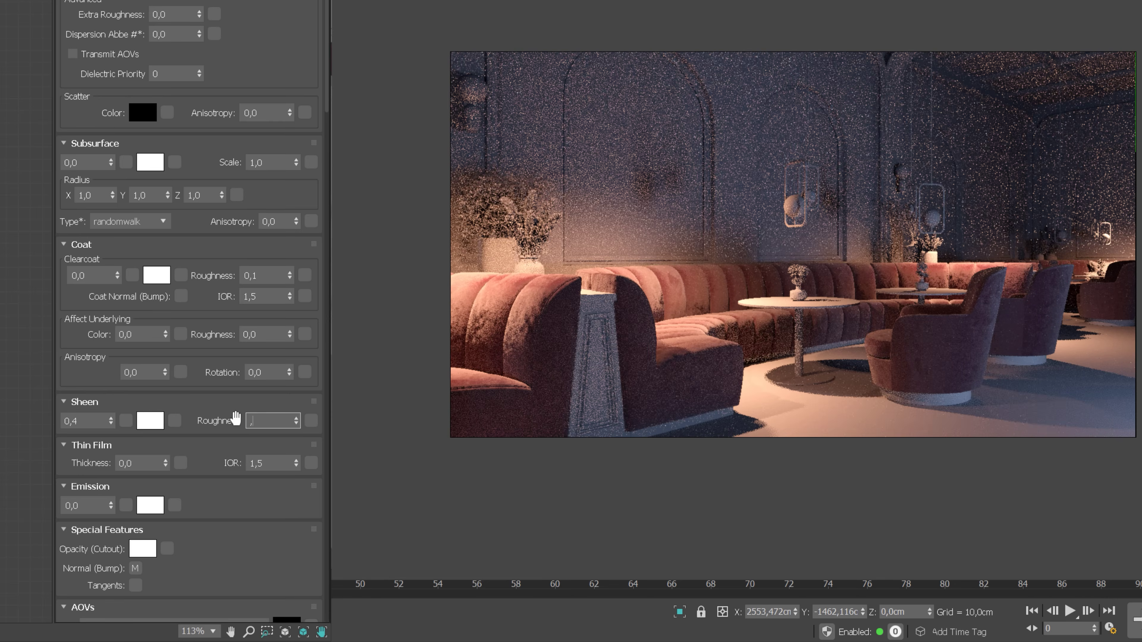
text(8)
key(Return)
text(1)
key(Return)
text(,45)
key(Return)
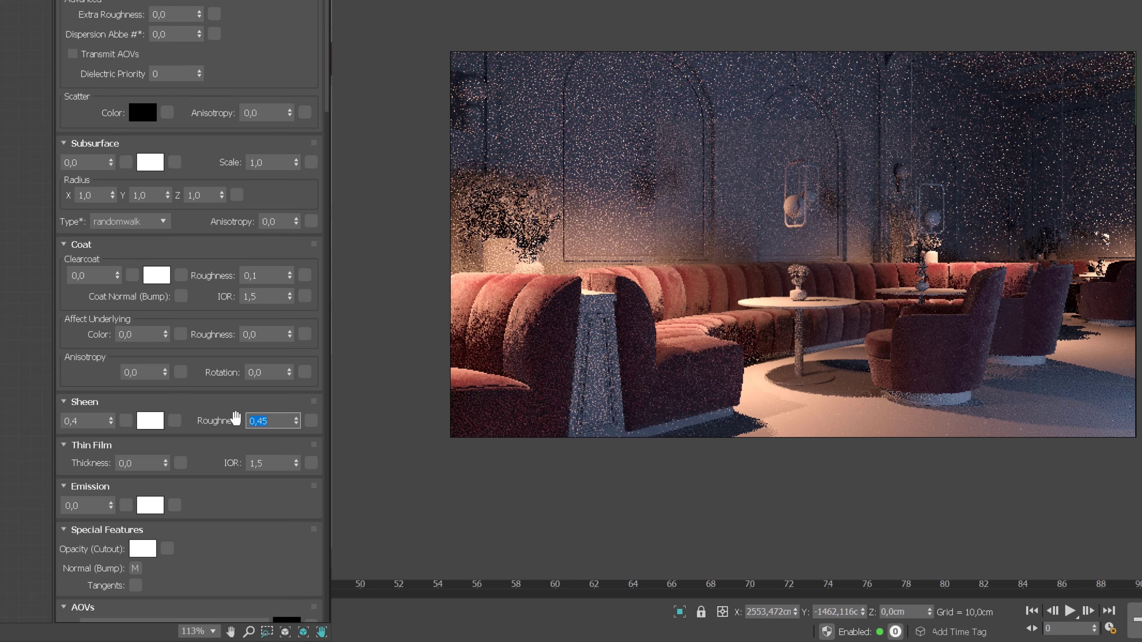
Try a green sheen color on the sofa material, settle on pale pink, and set the sheen weight to 0.6
click(153, 422)
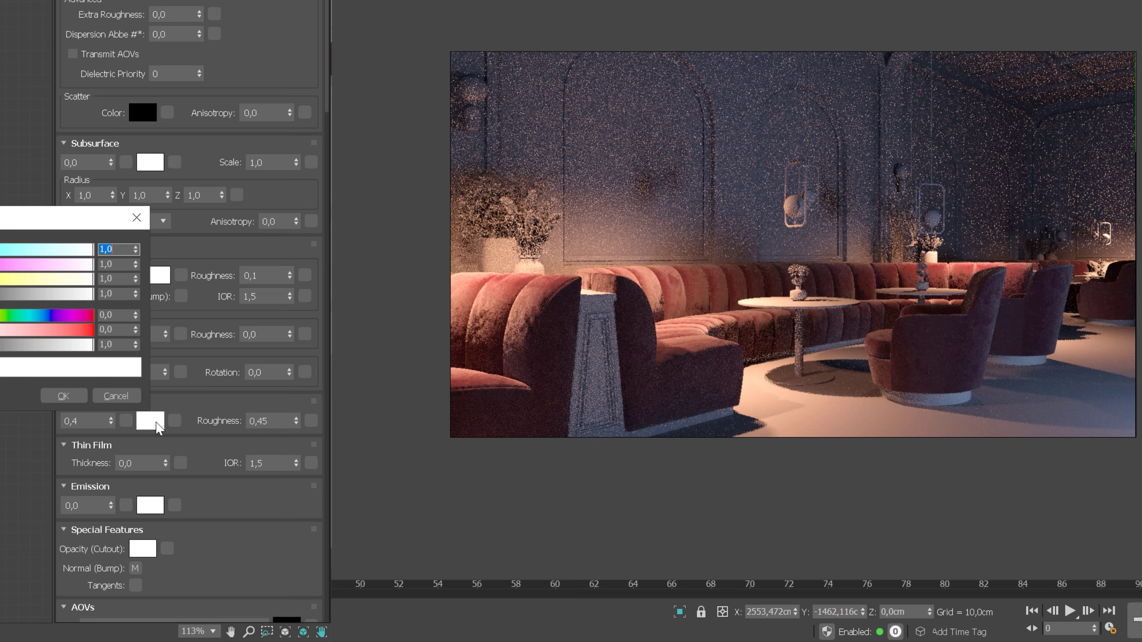
drag(5, 221, 279, 155)
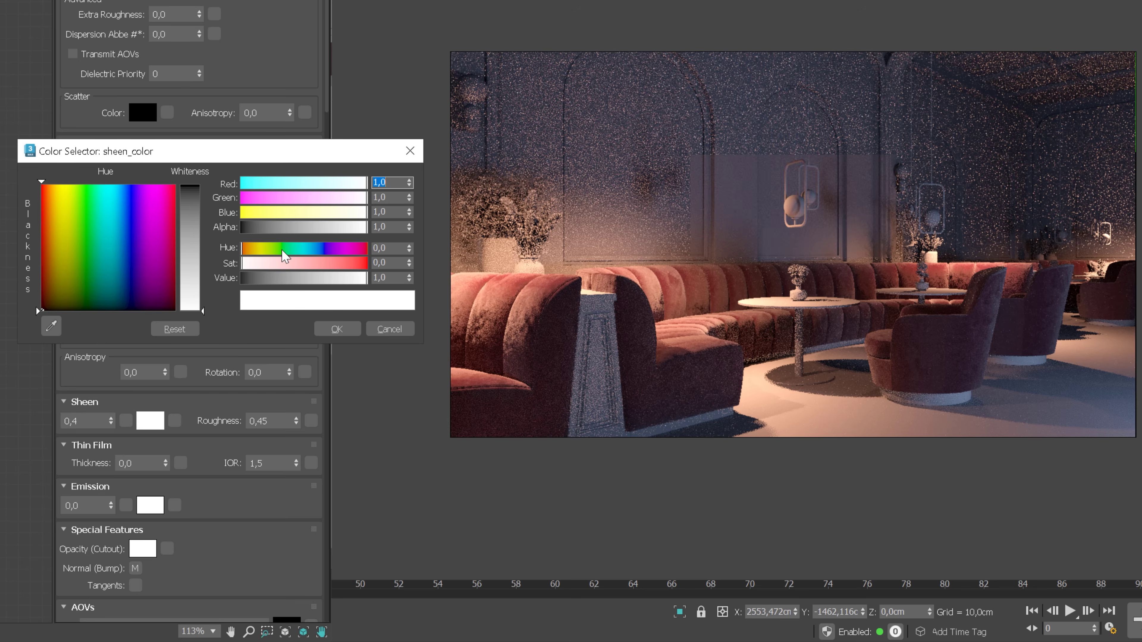
drag(310, 258, 328, 260)
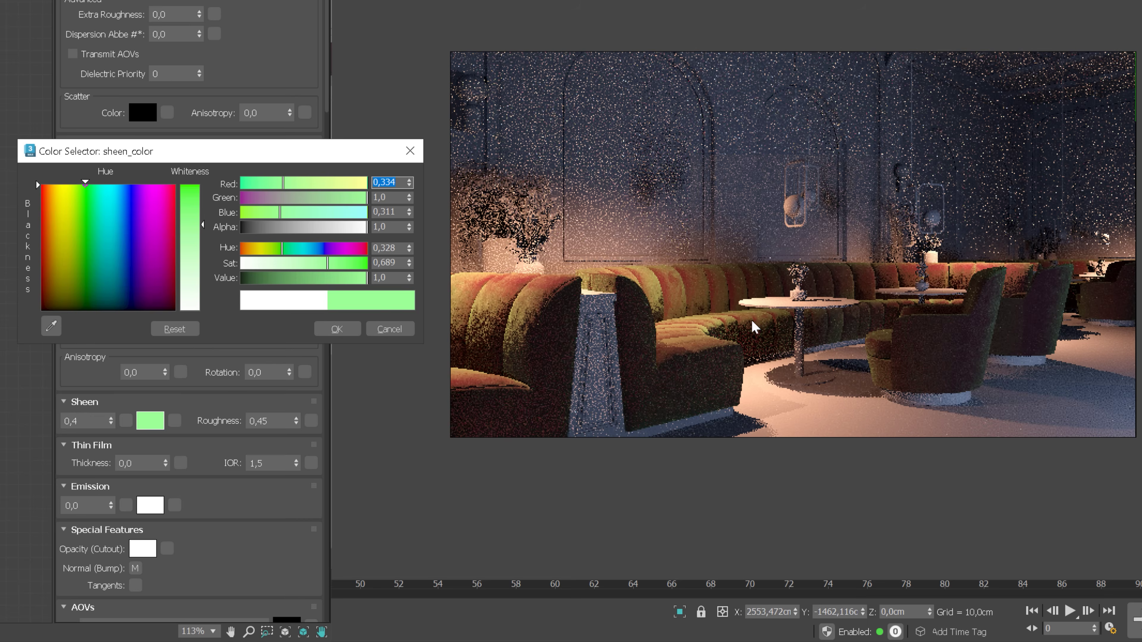
mouse_move(288, 247)
mouse_down()
mouse_move(371, 248)
mouse_move(279, 263)
mouse_up()
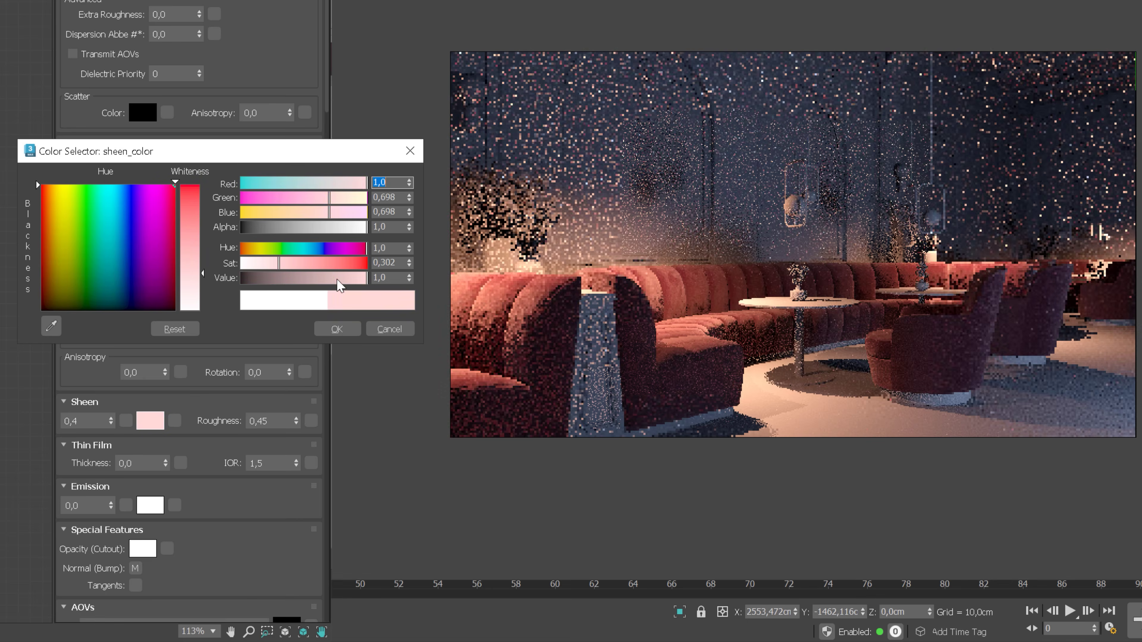
click(335, 329)
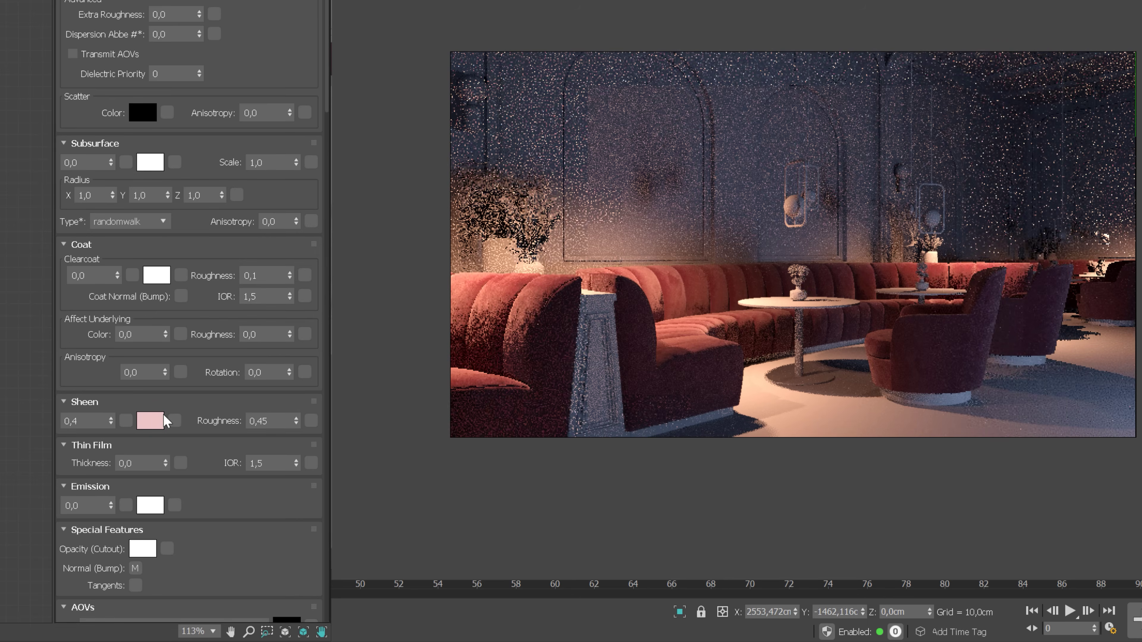
text(,6)
key(Return)
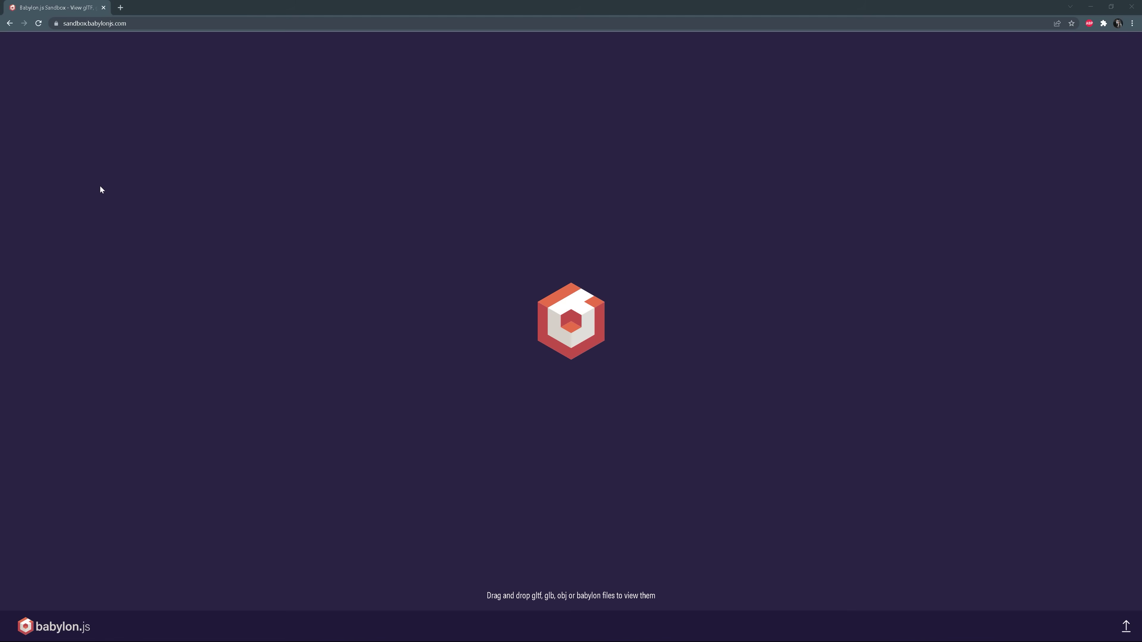
Switch to the Babylon.js Sandbox in the browser, load the lamp222.glb file and inspect the lamp from above
drag(475, 252, 476, 253)
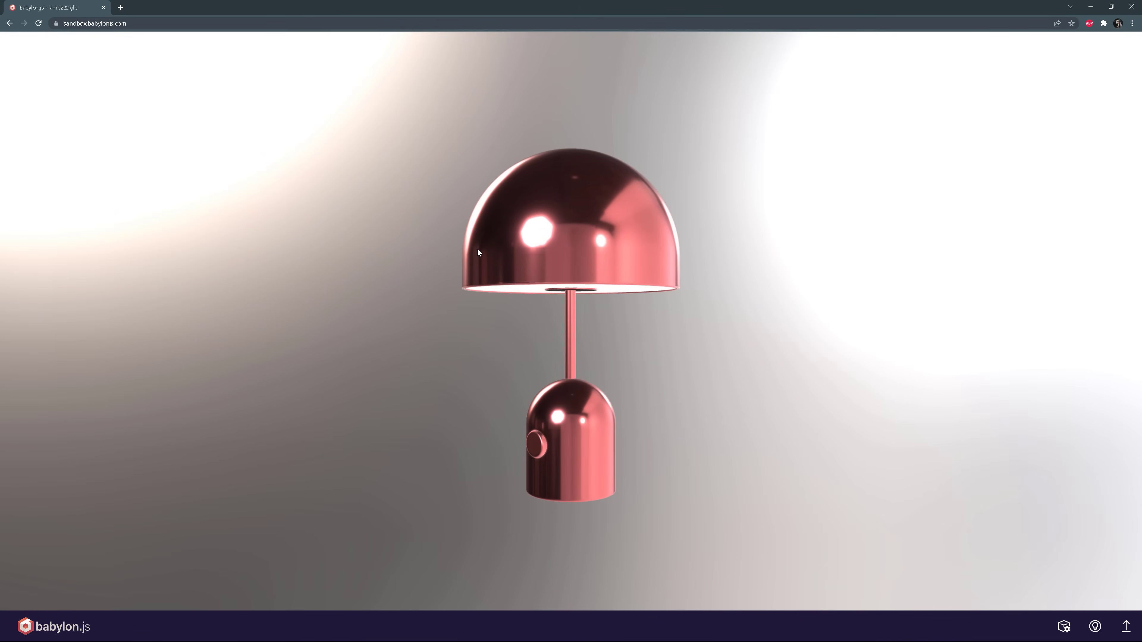
drag(657, 327, 495, 418)
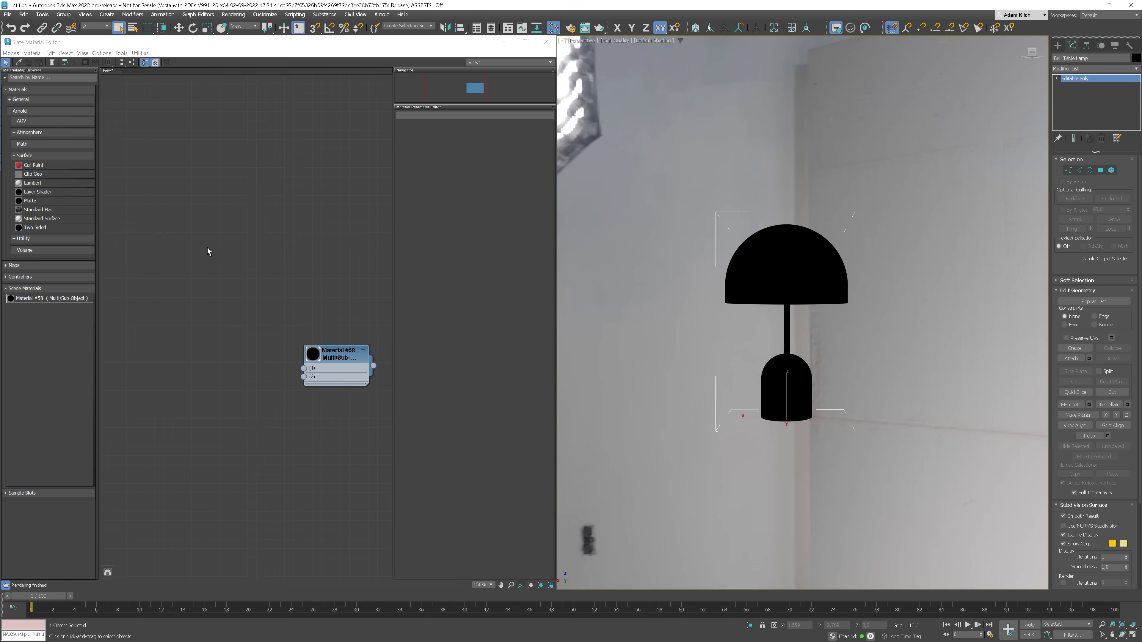
In the 3ds Max Slate Material Editor, create two glTF materials and wire them to slots 1 and 2 of the lamp's Multi/Sub-Object material
right_click(199, 251)
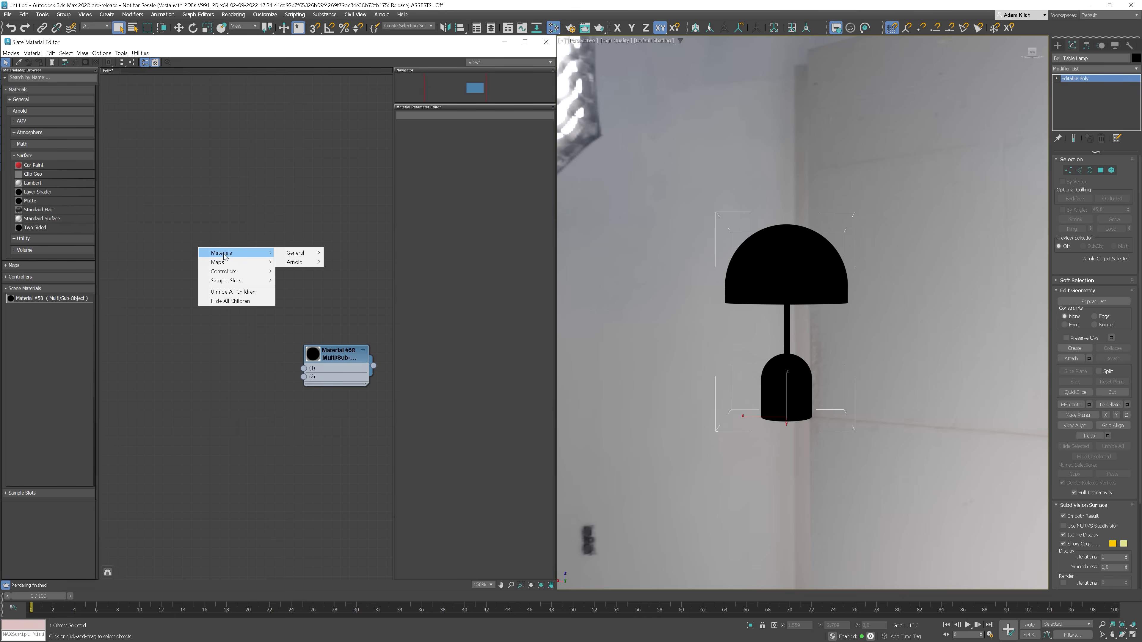
mouse_move(295, 258)
click(349, 292)
mouse_move(189, 219)
mouse_down()
mouse_move(188, 198)
mouse_move(188, 365)
mouse_up()
drag(233, 435, 281, 421)
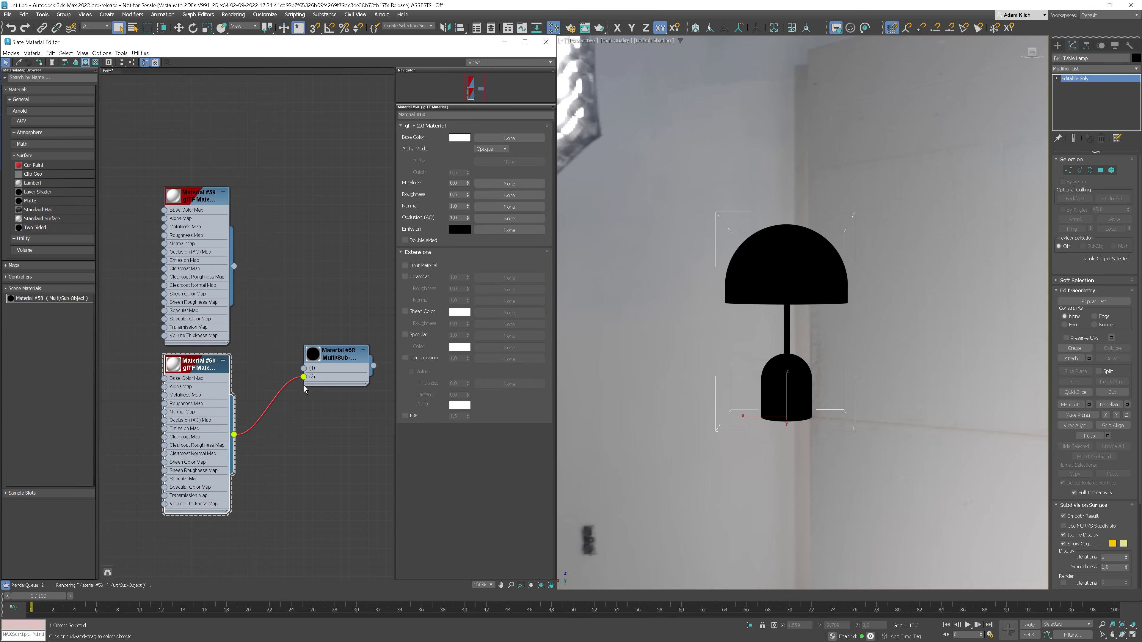
alt+middle_drag(817, 405, 817, 396)
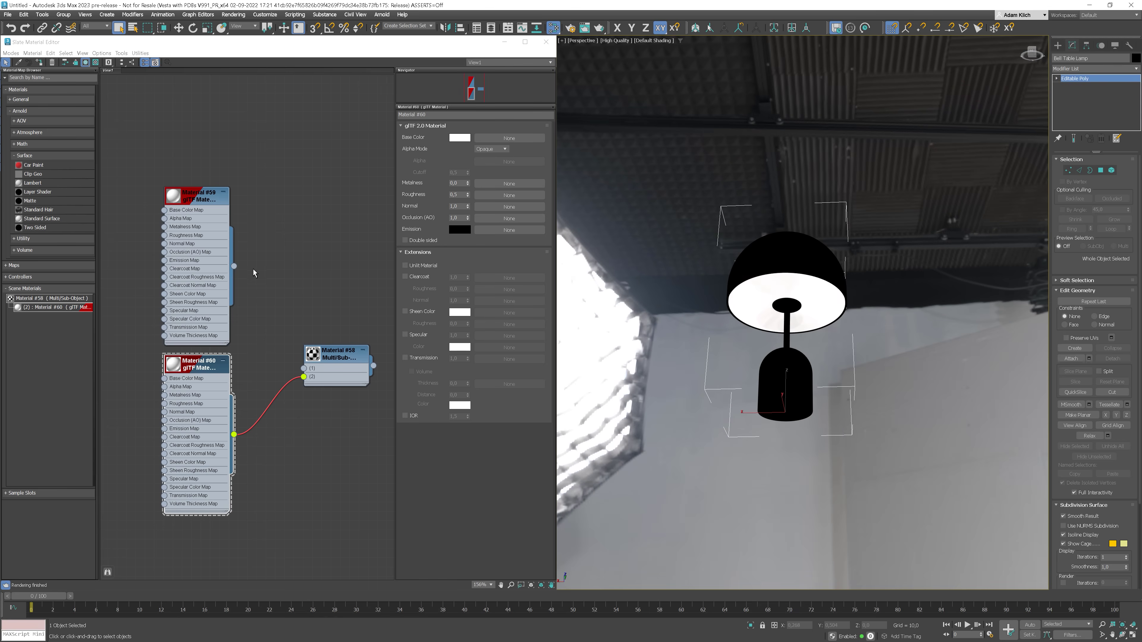
drag(303, 369, 304, 368)
mouse_move(820, 311)
alt+middle_down()
mouse_move(823, 331)
mouse_move(821, 318)
alt+middle_up()
Set the base color of the upper glTF material, wired to slot 1, to salmon red
click(195, 200)
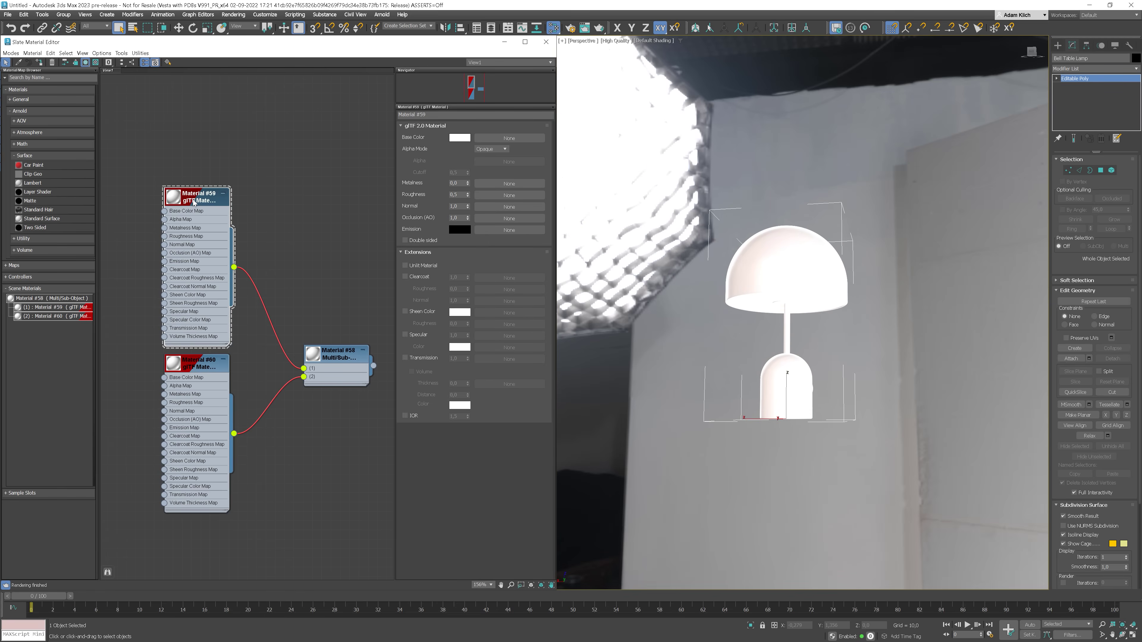
click(460, 138)
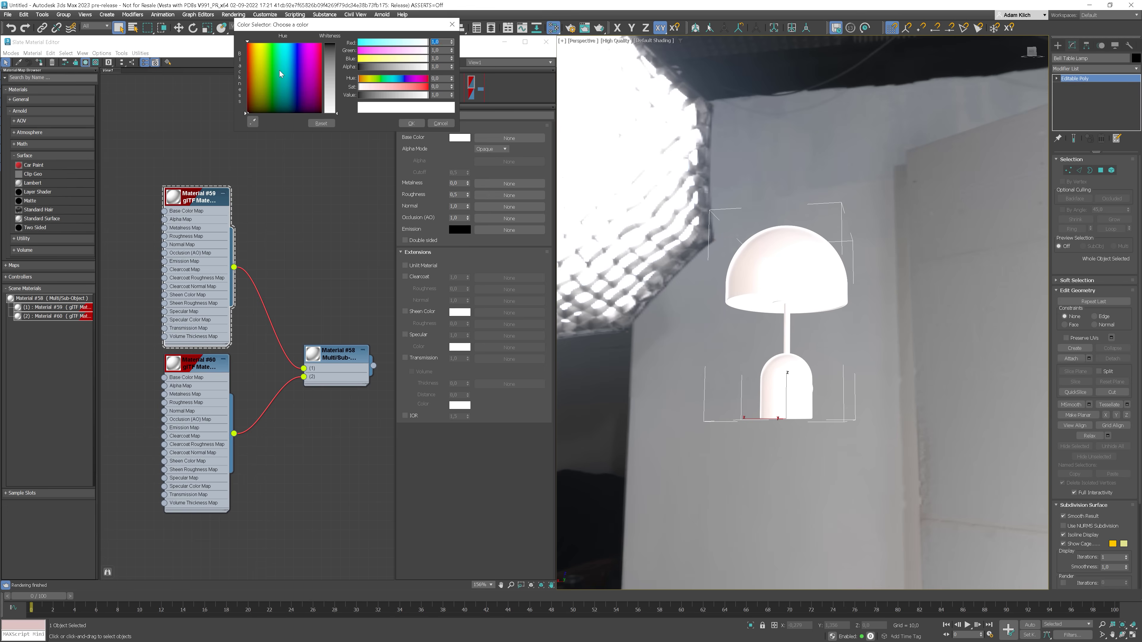
click(378, 50)
click(381, 58)
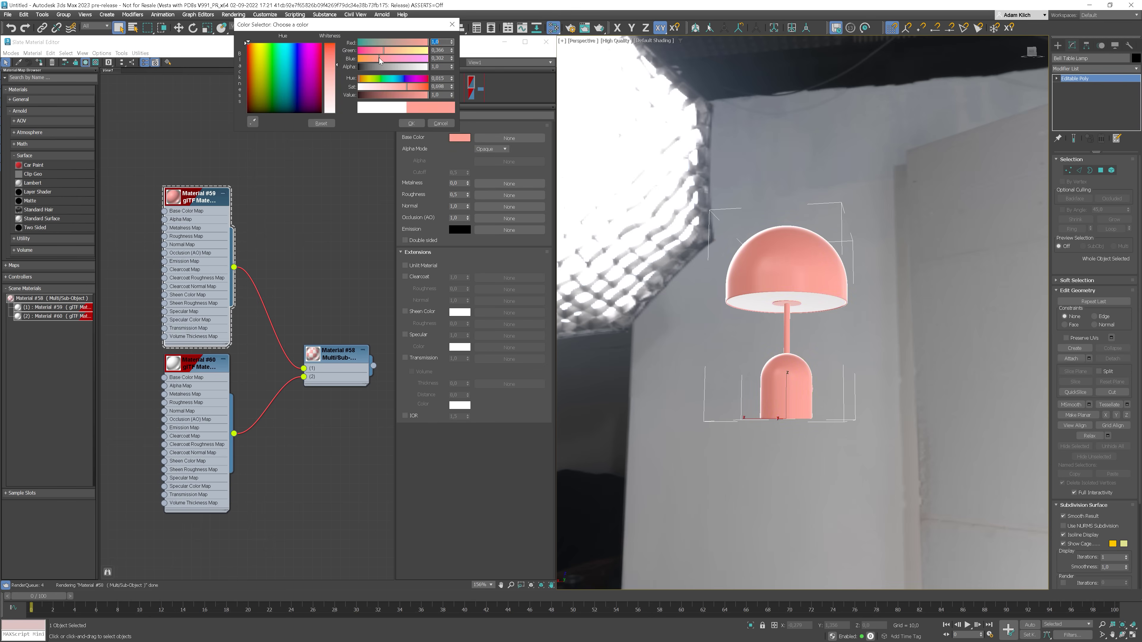
click(400, 95)
drag(399, 95, 407, 95)
click(411, 87)
click(412, 123)
Set the salmon glTF material's metalness to 1.0 and roughness to 0.1, and check the reflections around the lamp
drag(468, 182, 472, 118)
alt+middle_drag(781, 206, 791, 272)
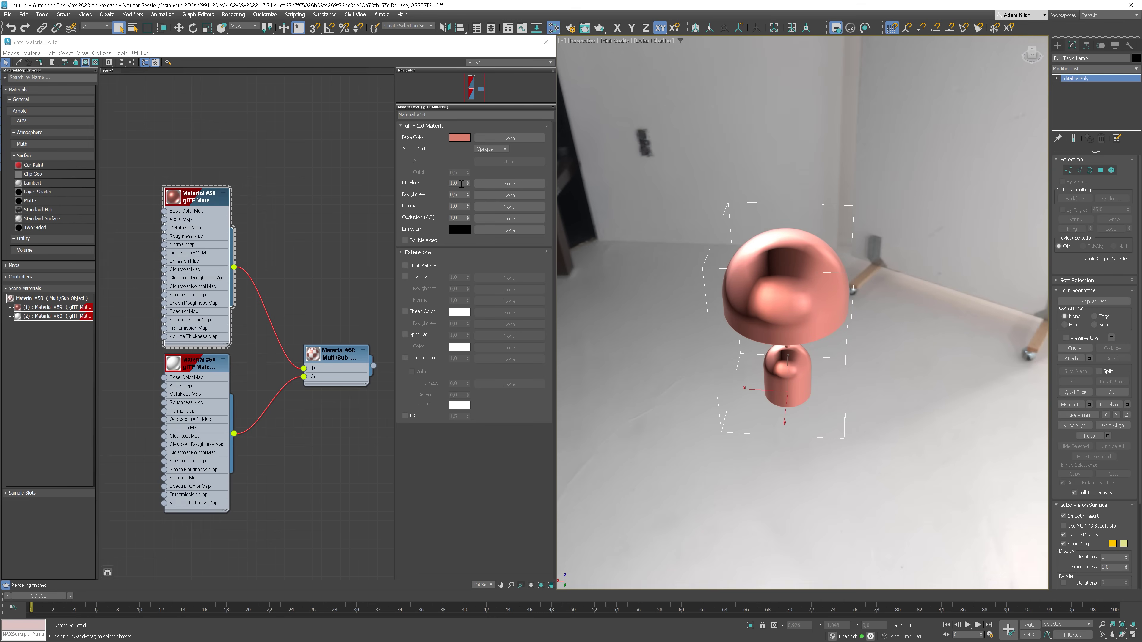
text(1)
key(Return)
alt+middle_drag(1027, 293, 786, 263)
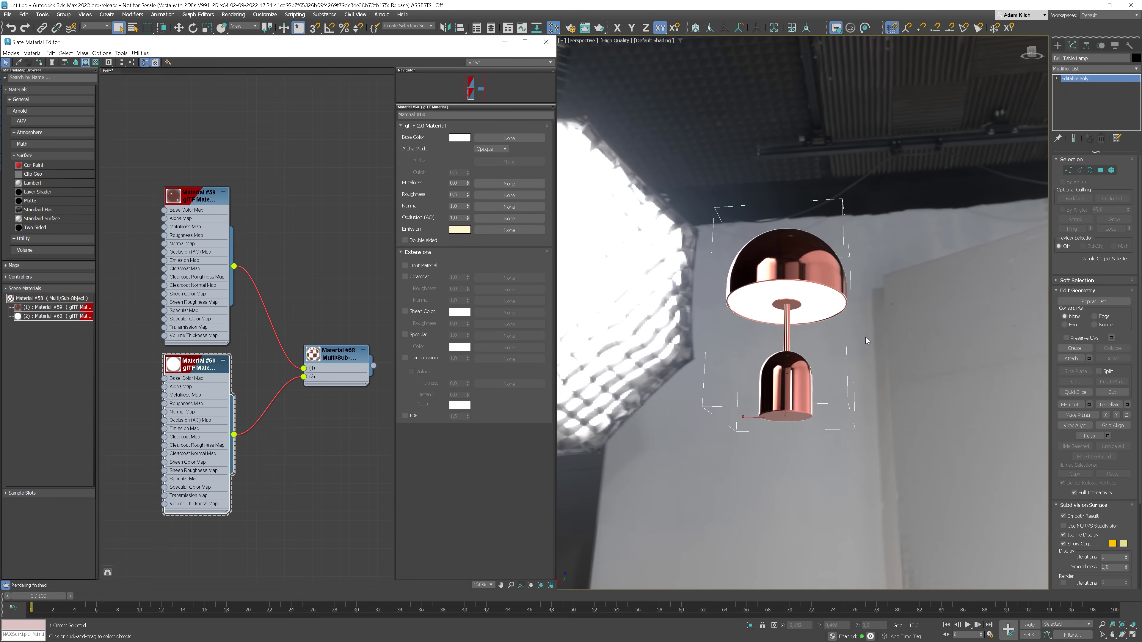
alt+middle_drag(866, 342, 701, 336)
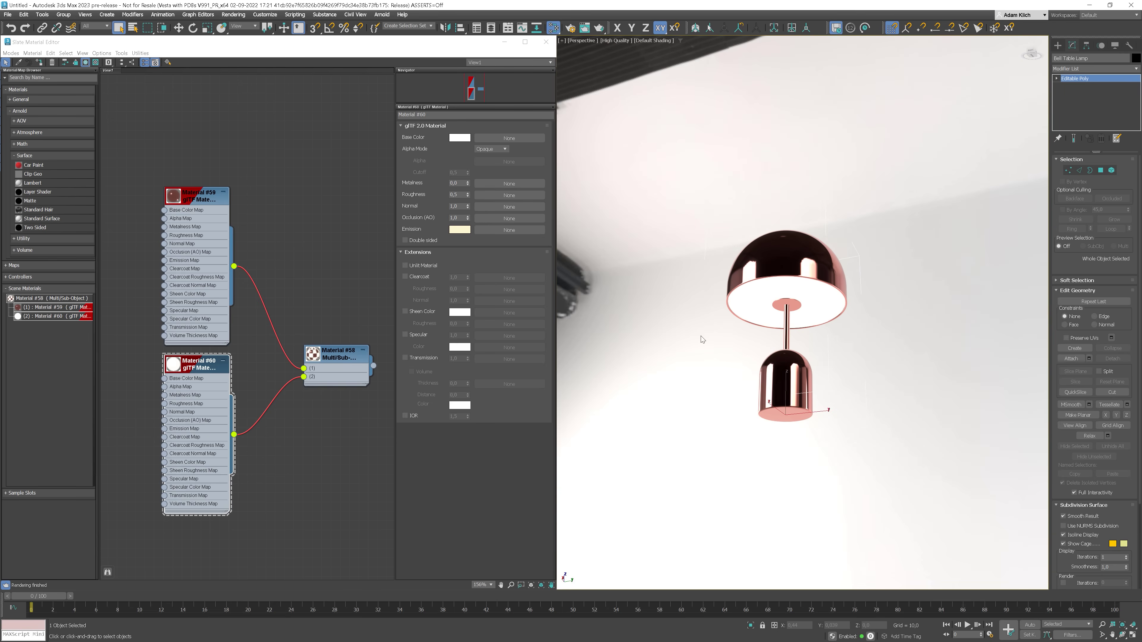
Set up a Real-Time Exporter export of the lamp in GL Transmission Format as a binary .glb named lamp222
click(8, 15)
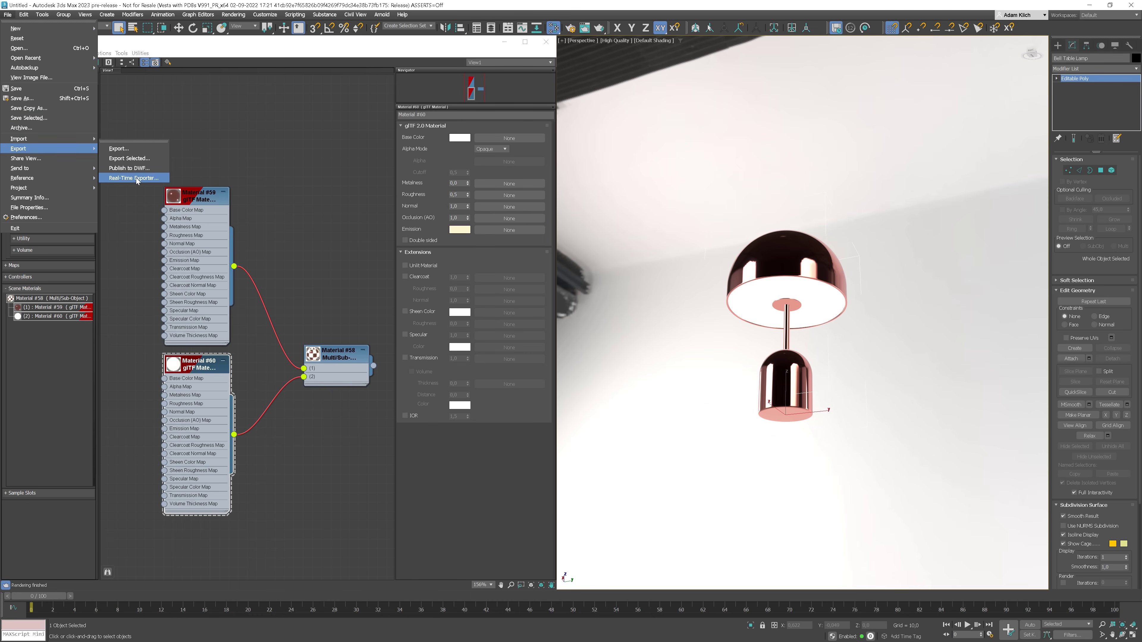
click(139, 179)
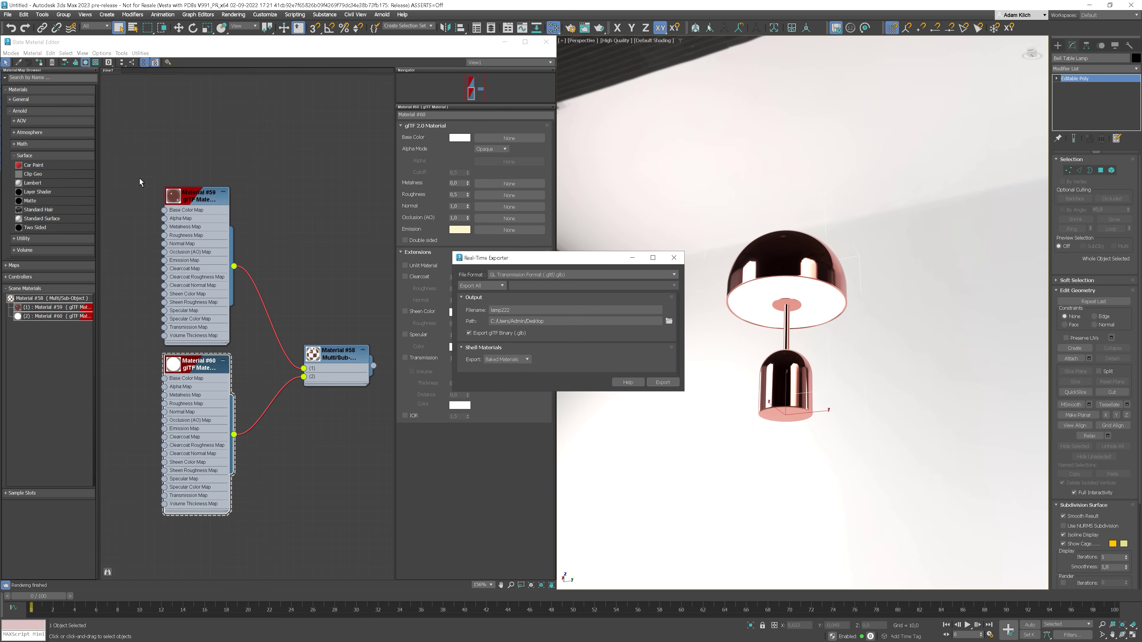
click(553, 275)
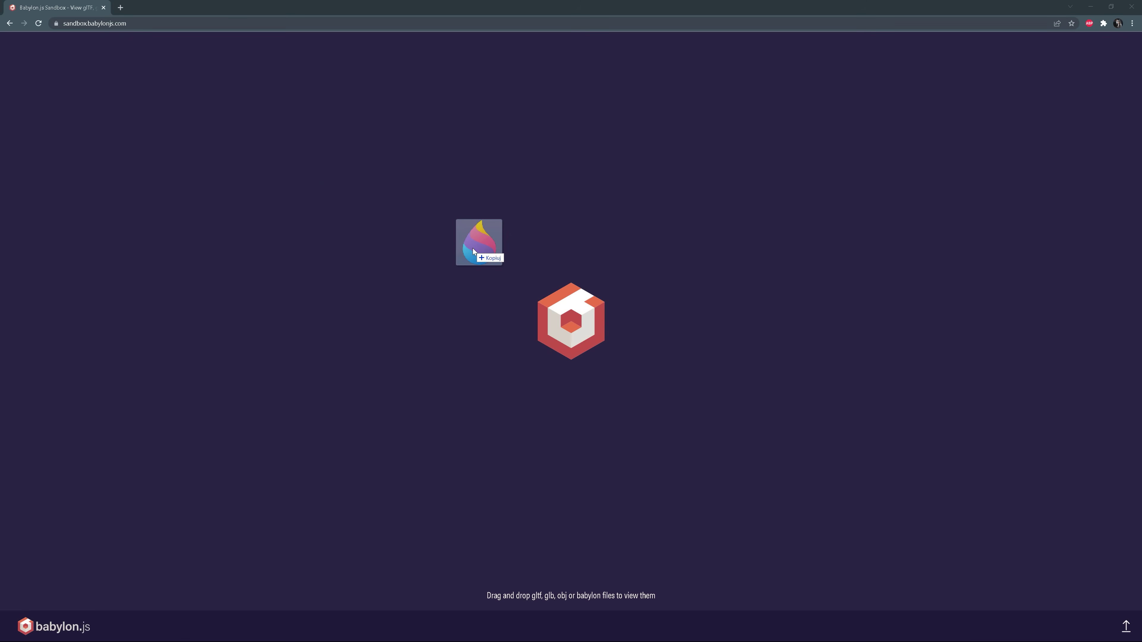
Load the exported lamp222.glb into the Babylon.js Sandbox in the browser and view the lamp from other sides
drag(473, 248, 475, 251)
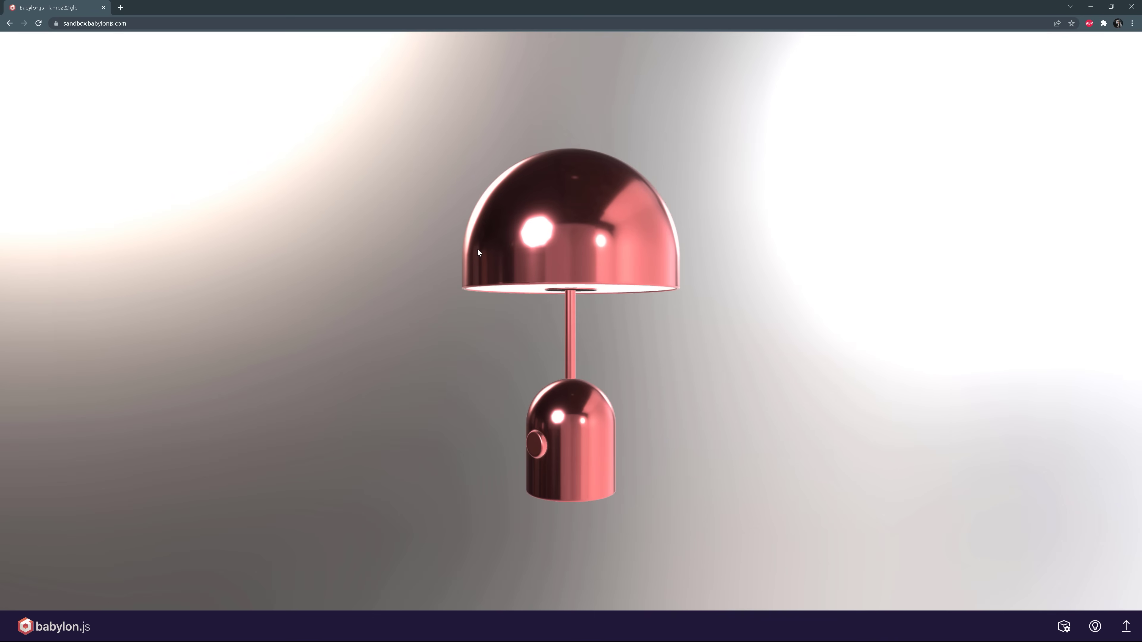
drag(644, 327, 293, 321)
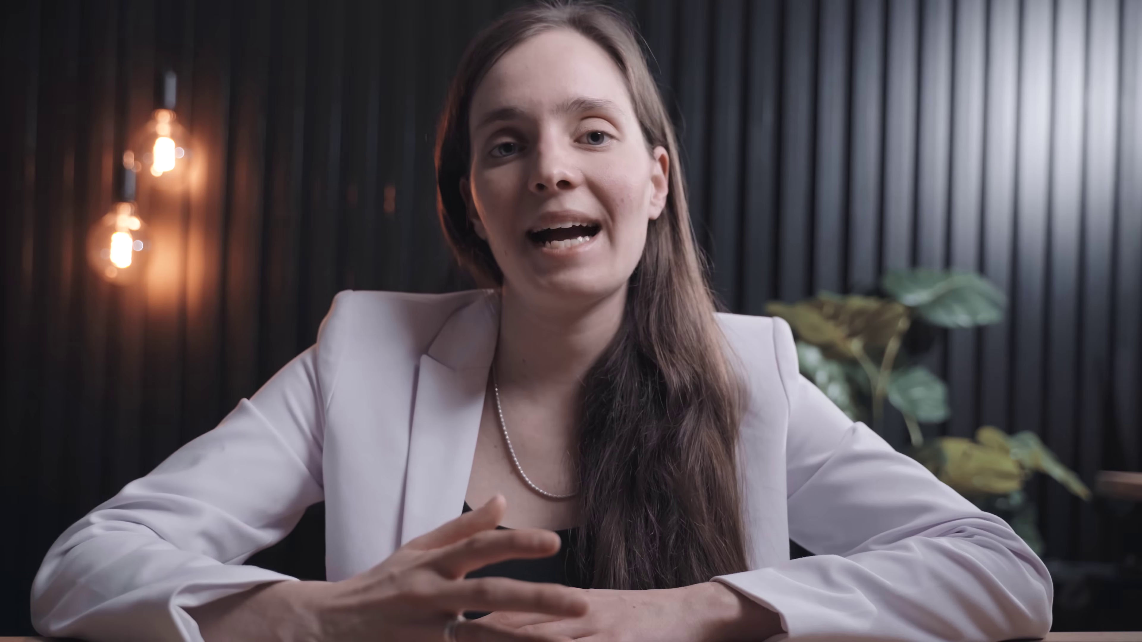